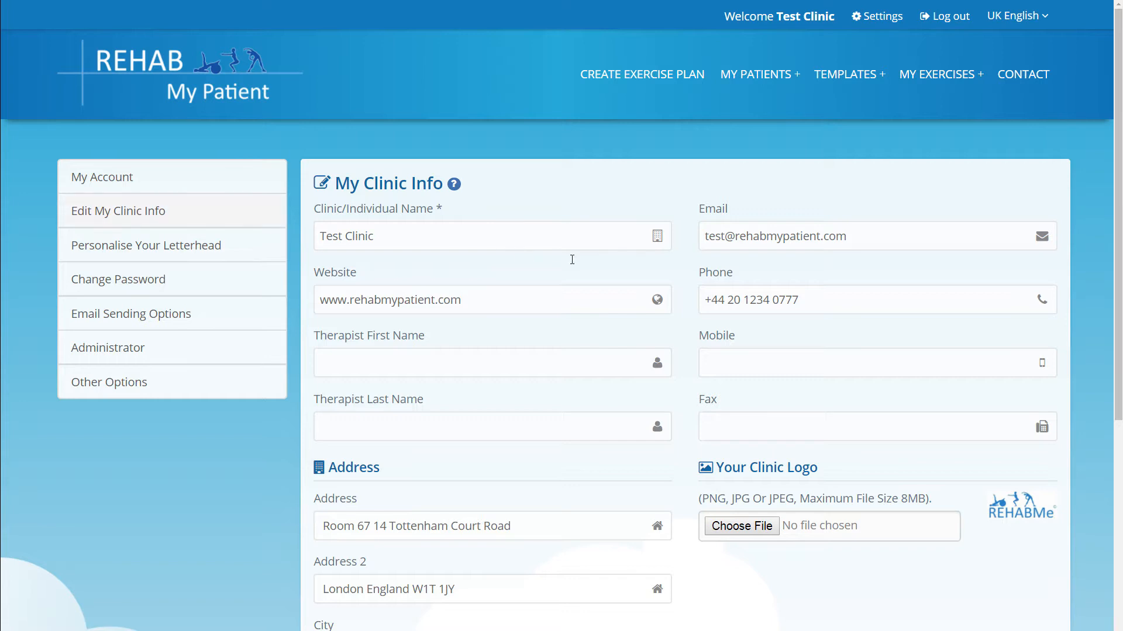
# Open the Personalise Your Letterhead settings page.
pyautogui.scroll(-2, 572, 260)
pyautogui.scroll(-2, 572, 260)
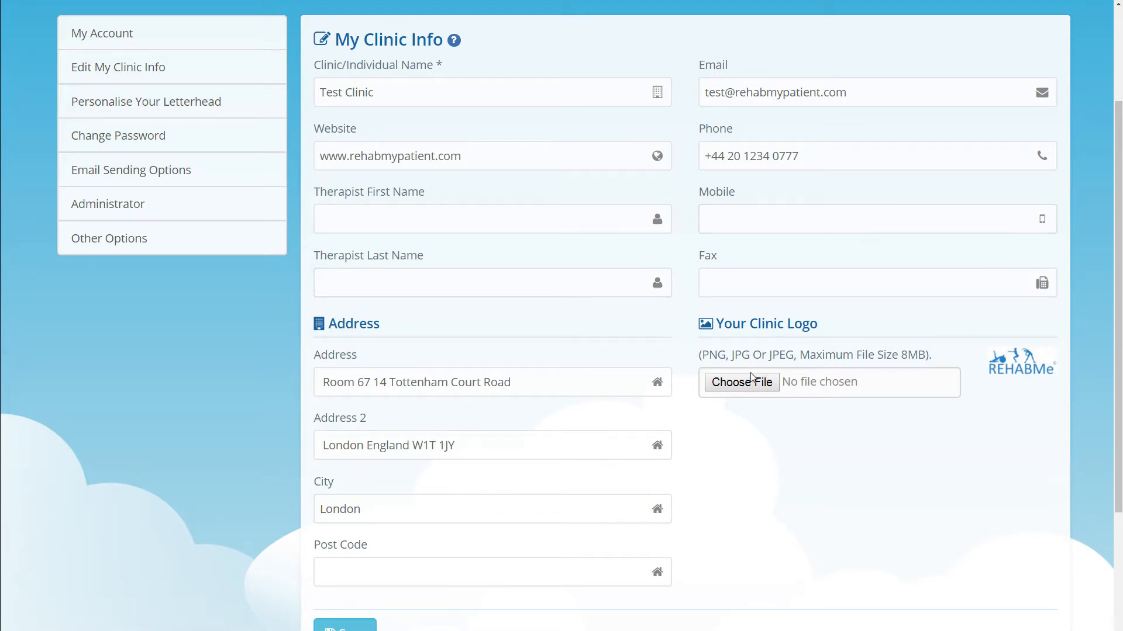
pyautogui.click(235, 109)
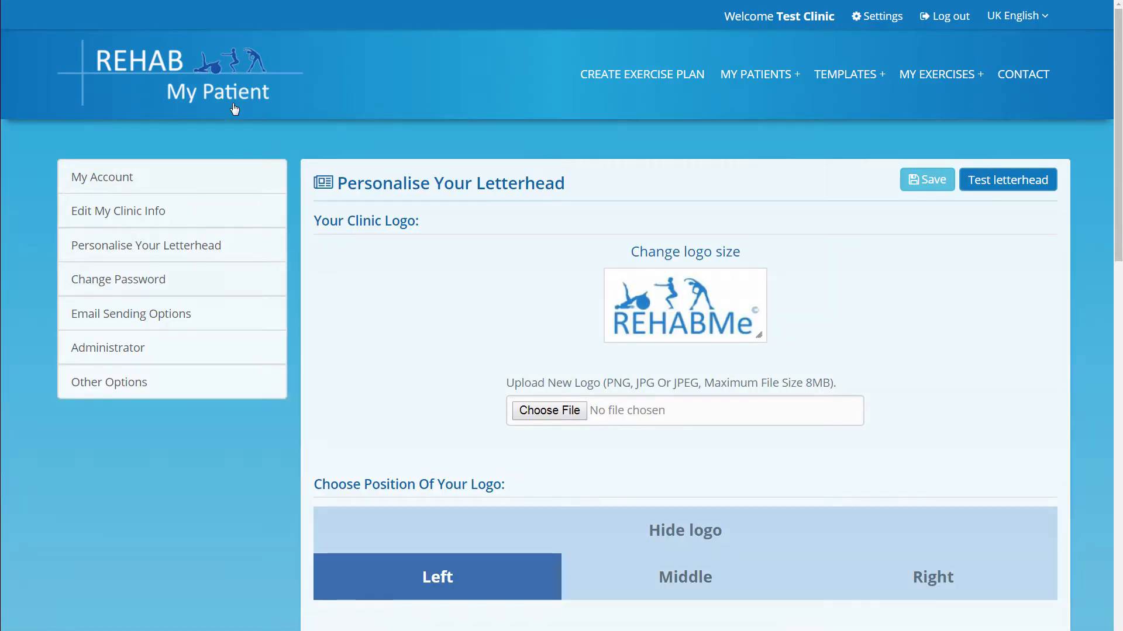
pyautogui.scroll(-2, 521, 155)
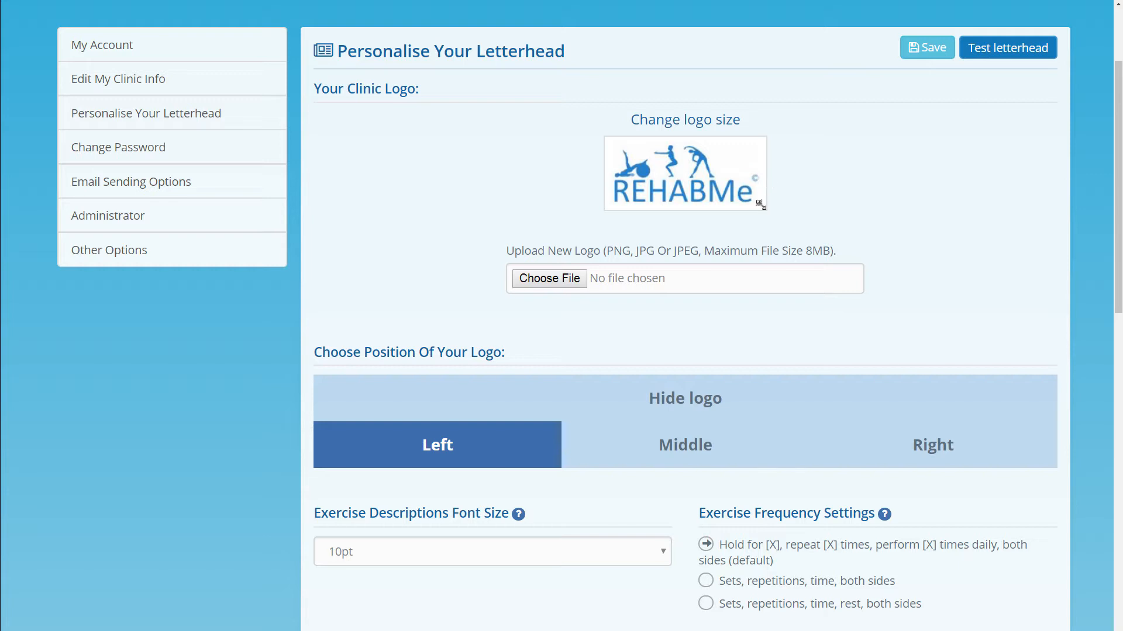
# Enlarge the clinic logo on the letterhead and keep its position set to Left.
pyautogui.moveTo(760, 205)
pyautogui.mouseDown()
pyautogui.moveTo(844, 245)
pyautogui.moveTo(770, 205)
pyautogui.mouseUp()
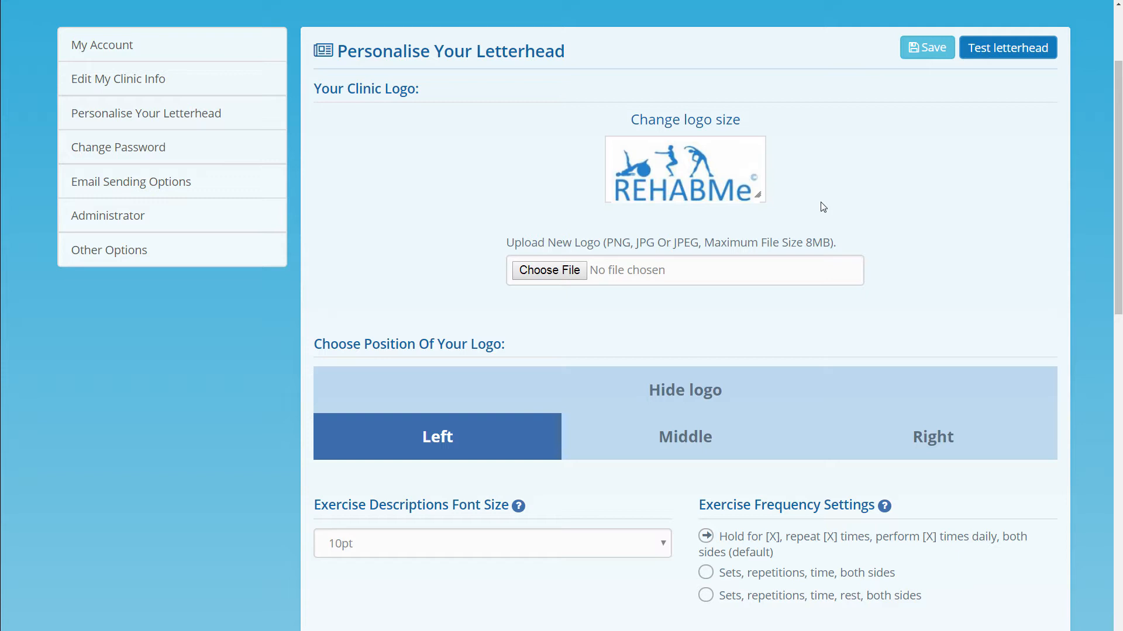
pyautogui.scroll(-2, 823, 206)
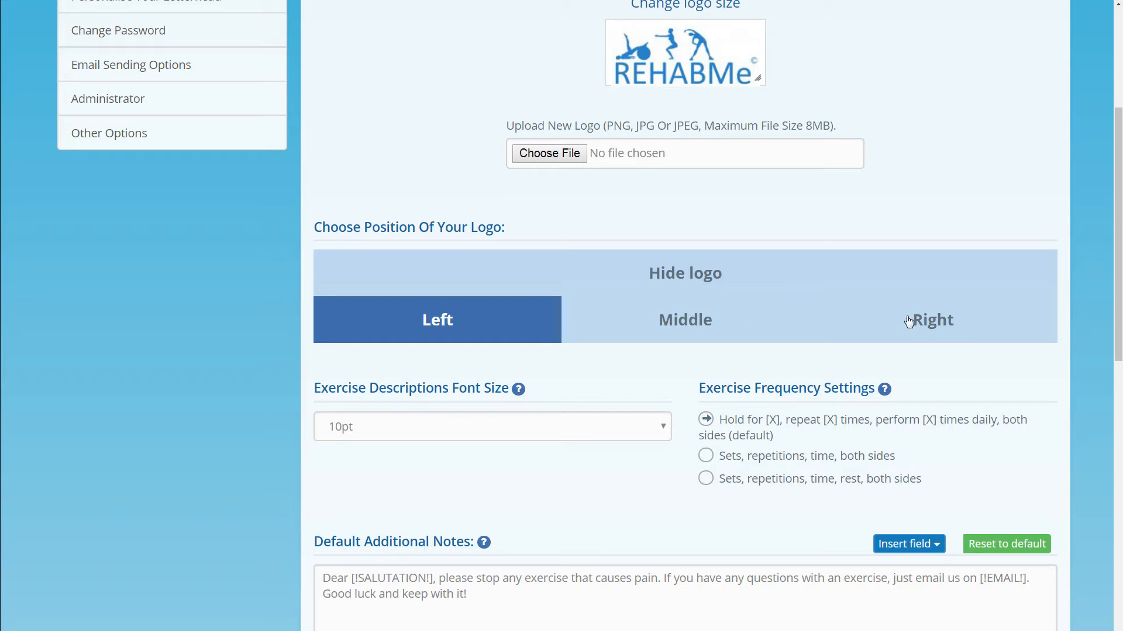
pyautogui.click(708, 331)
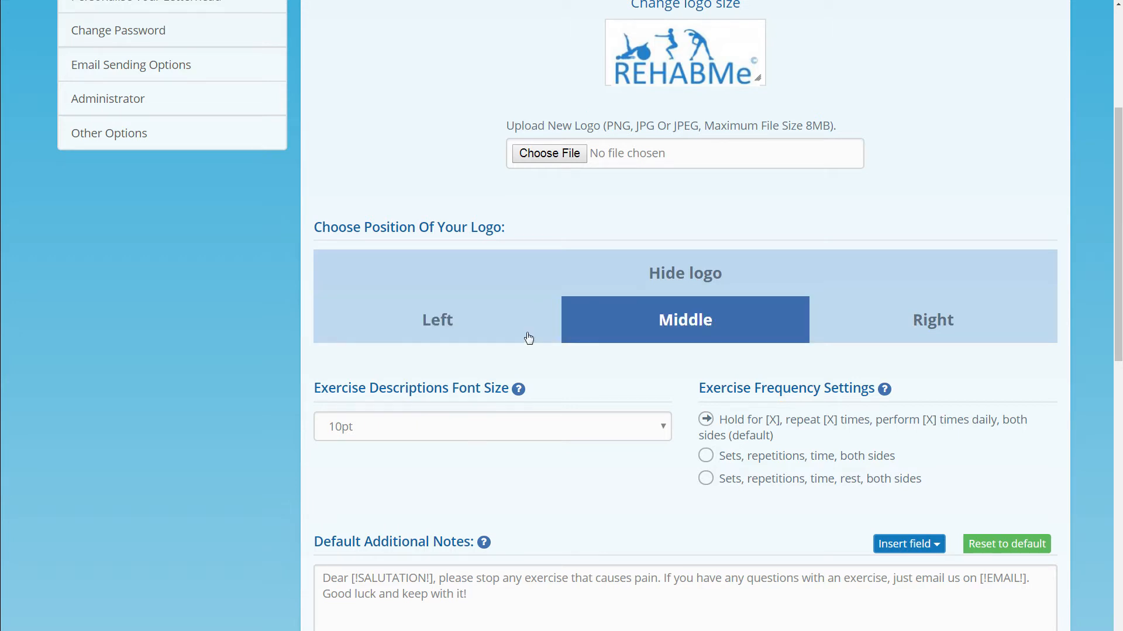
pyautogui.click(472, 334)
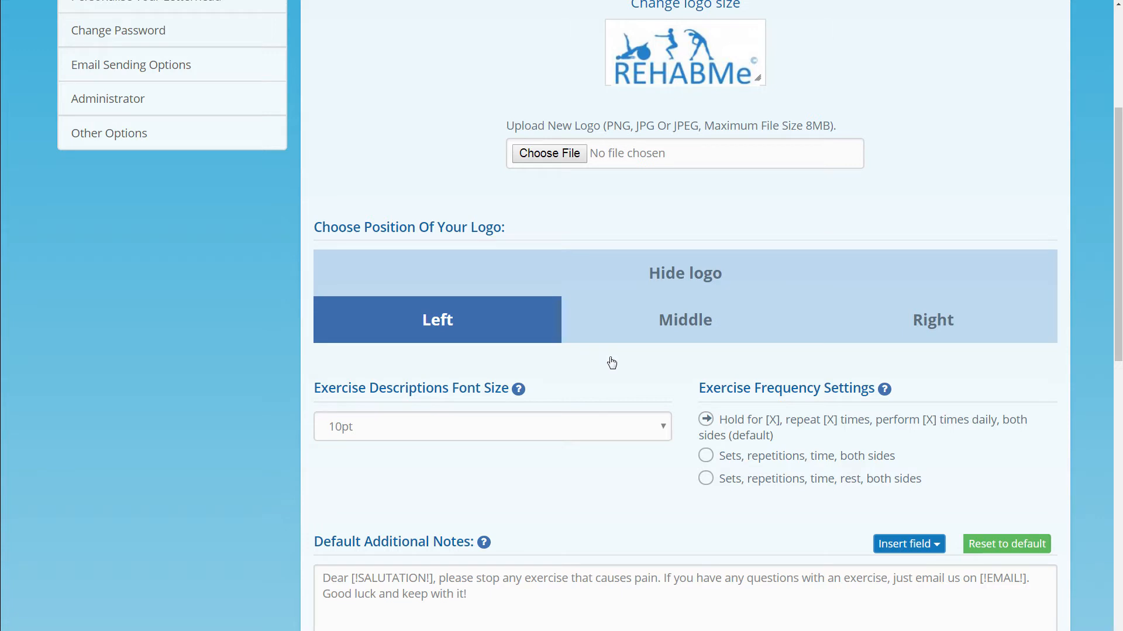
pyautogui.scroll(3, 609, 359)
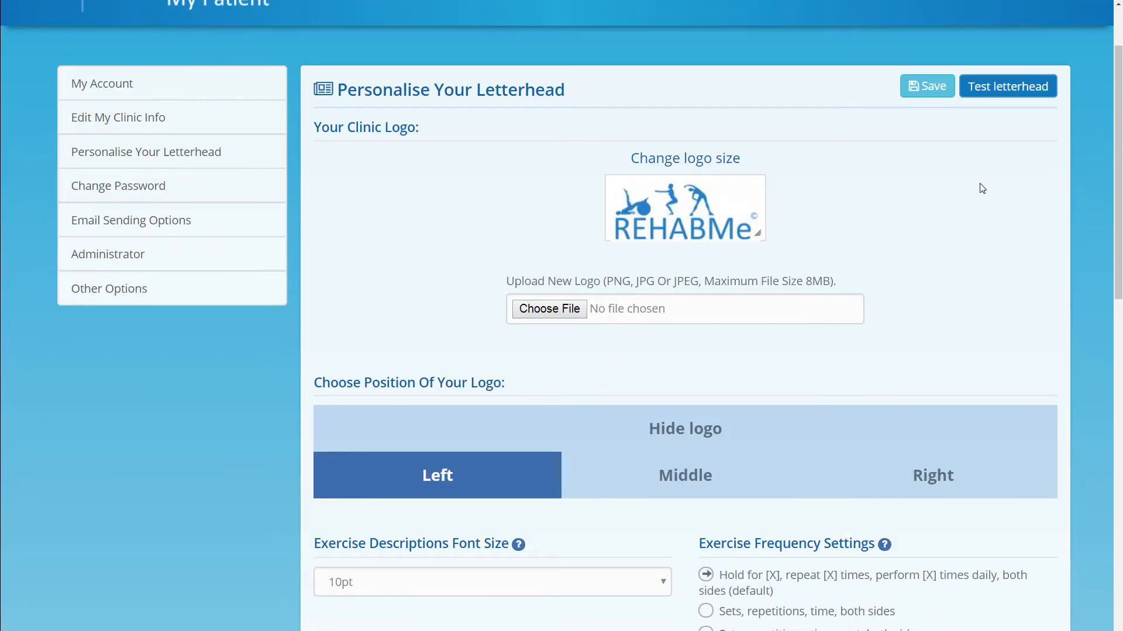
# Generate a test letterhead PDF, zoom into it, then return to the letterhead settings.
pyautogui.click(992, 88)
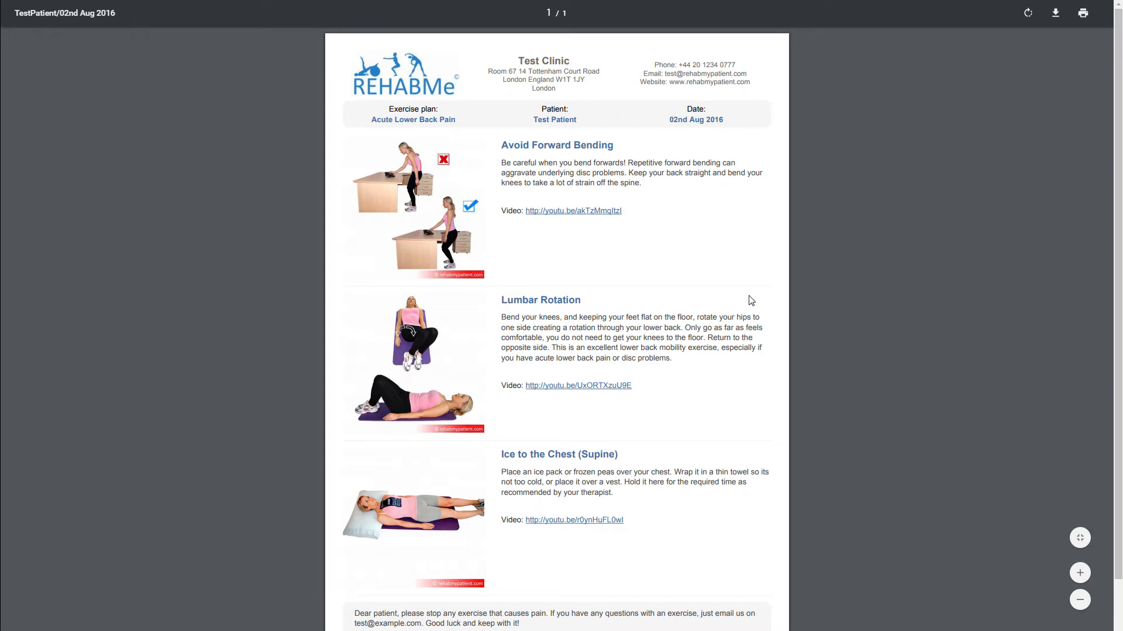
pyautogui.hotkey('ctrl', '+')
pyautogui.hotkey('ctrl', '+')
pyautogui.hotkey('ctrl', '+')
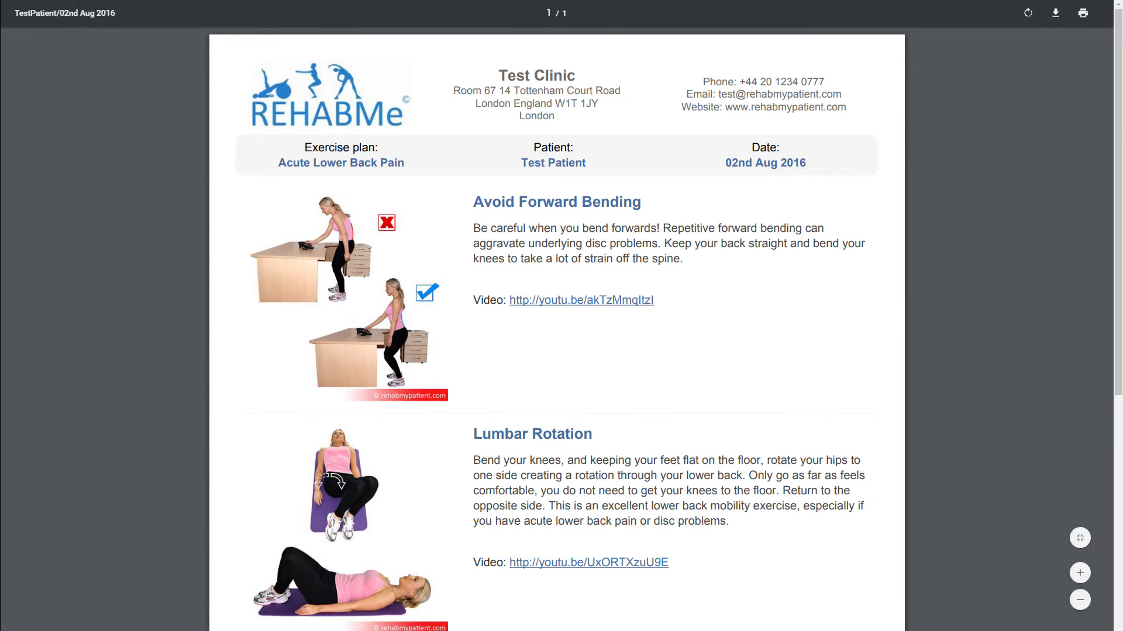
pyautogui.click(117, 0)
pyautogui.scroll(-2, 446, 233)
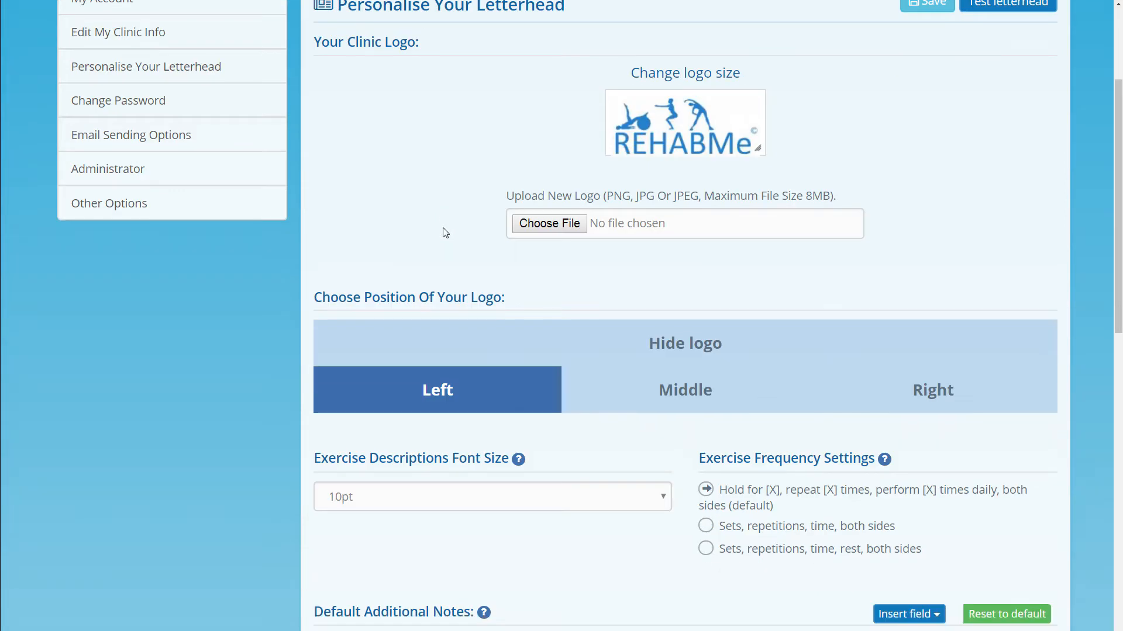
pyautogui.scroll(-1, 445, 233)
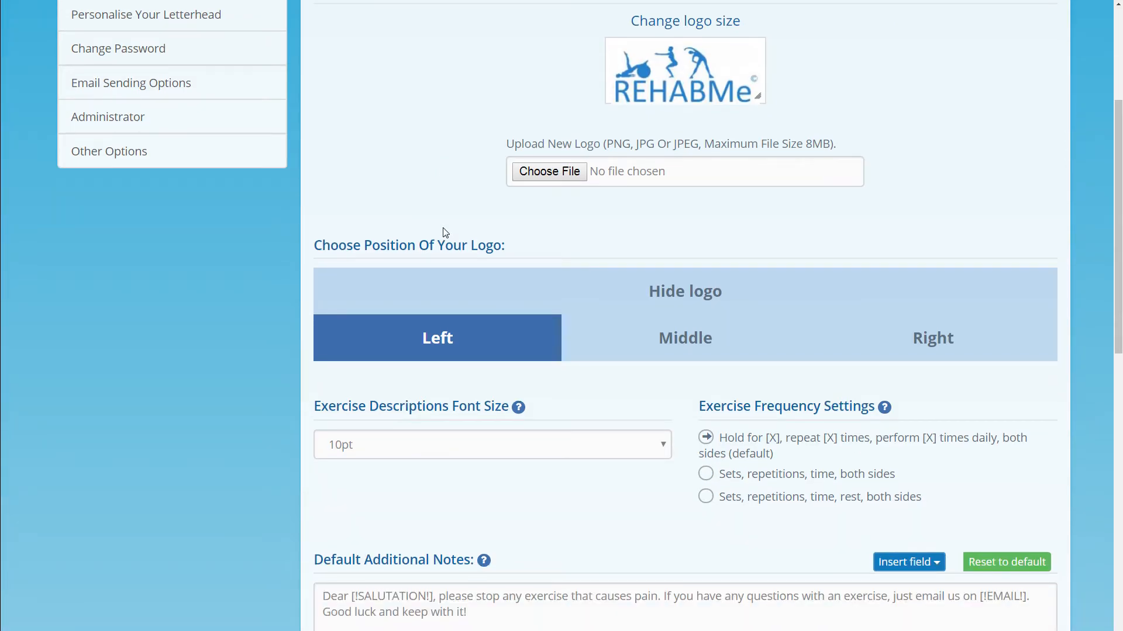
pyautogui.scroll(-4, 444, 233)
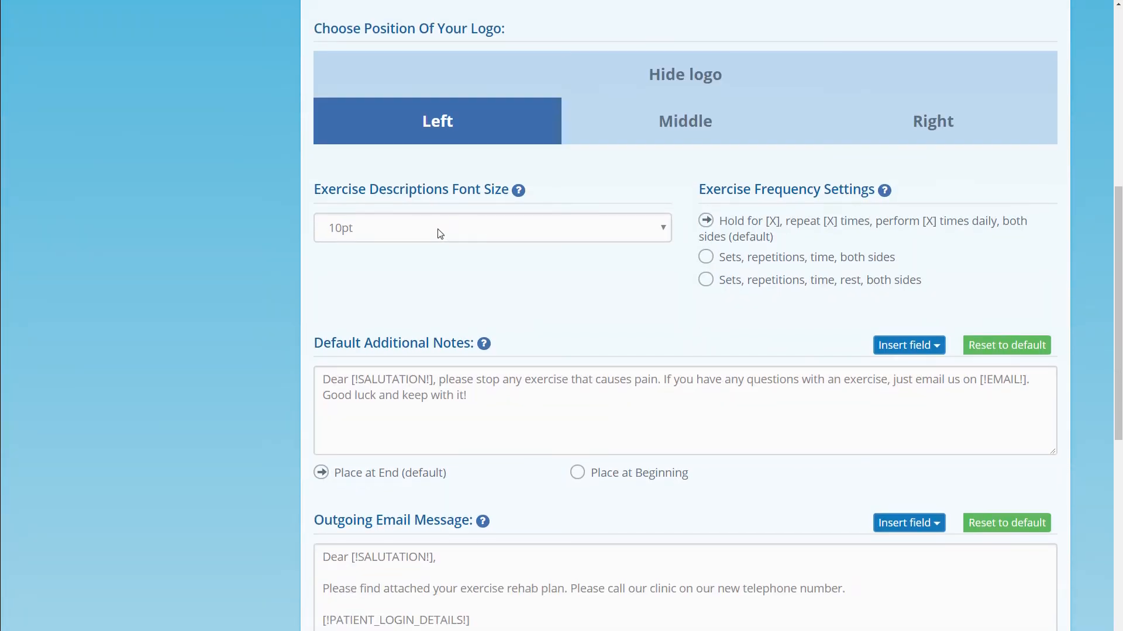
pyautogui.click(439, 233)
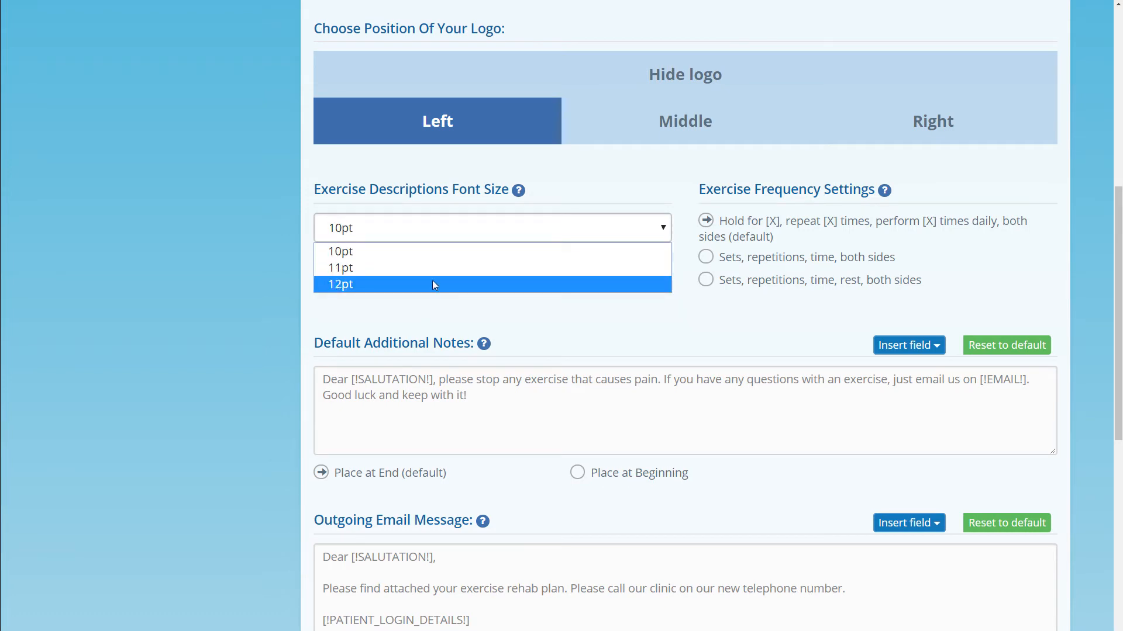
pyautogui.click(433, 309)
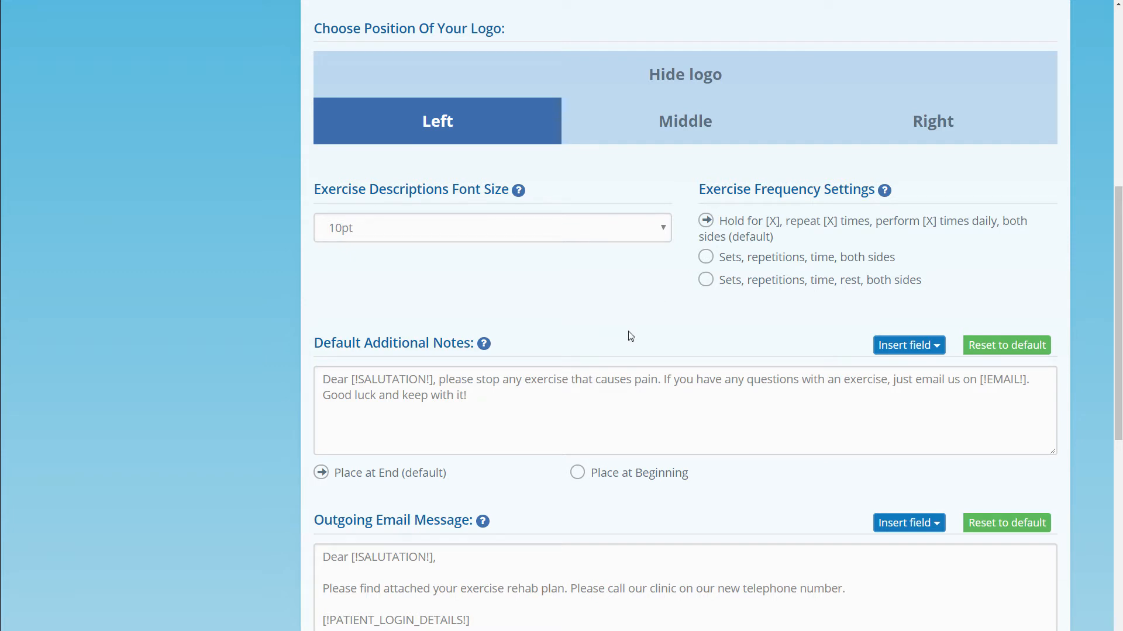
# Append 'Recommend a friend and receive 50% discount.' to the default notes and place them at the beginning.
pyautogui.scroll(-2, 625, 344)
pyautogui.scroll(-3, 625, 343)
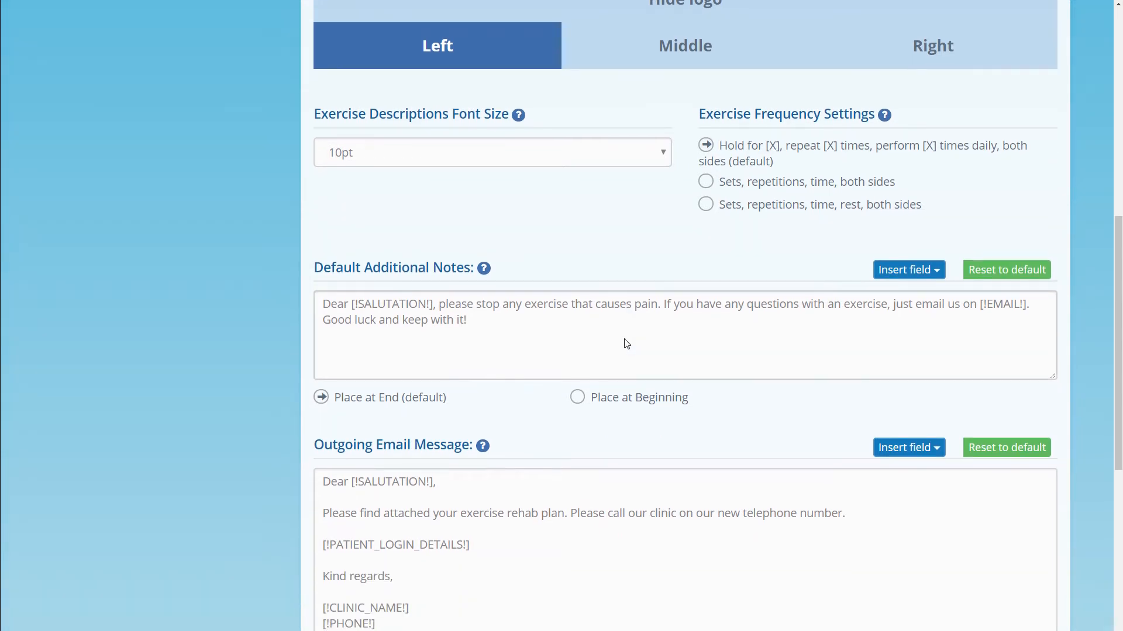
pyautogui.scroll(-1, 625, 343)
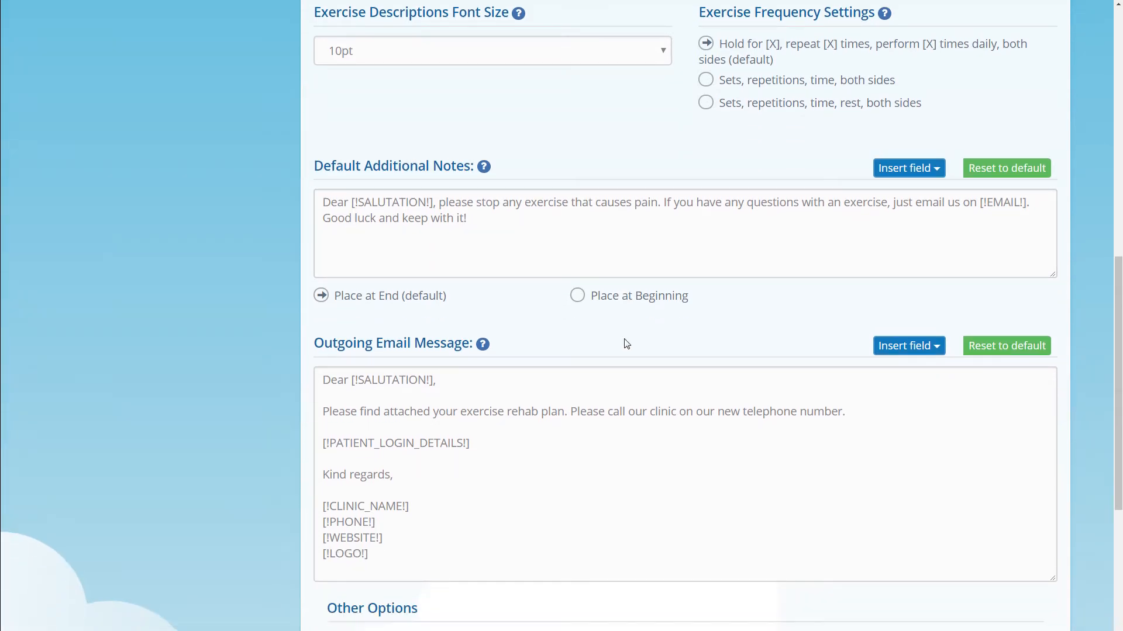
pyautogui.click(560, 235)
pyautogui.write('Recommend a friend and receive 50% discount.')
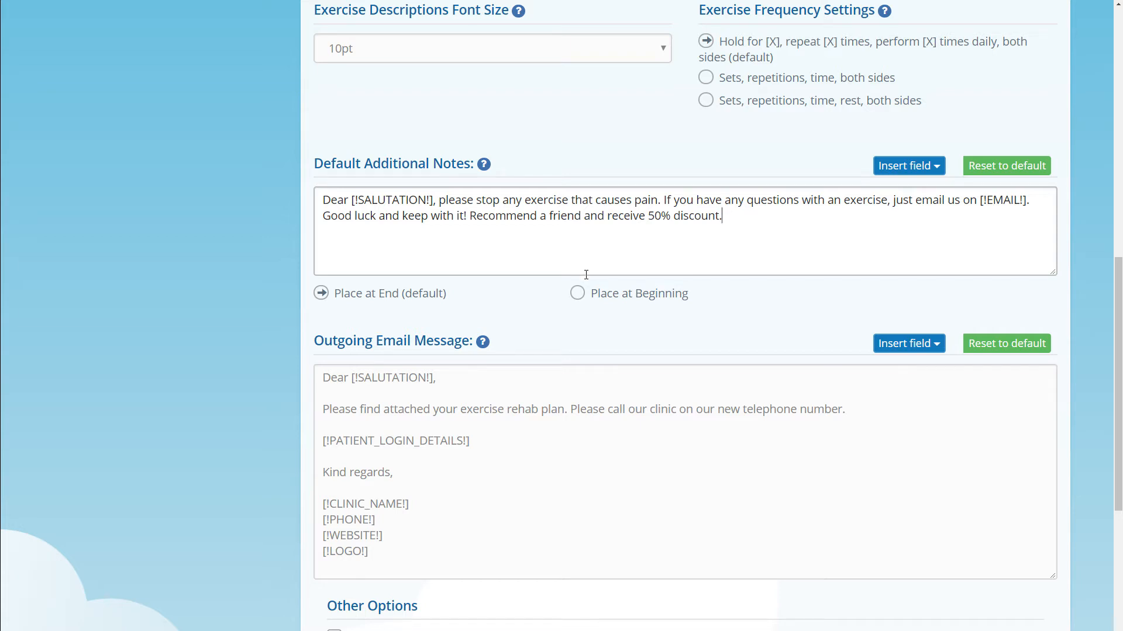
pyautogui.click(578, 295)
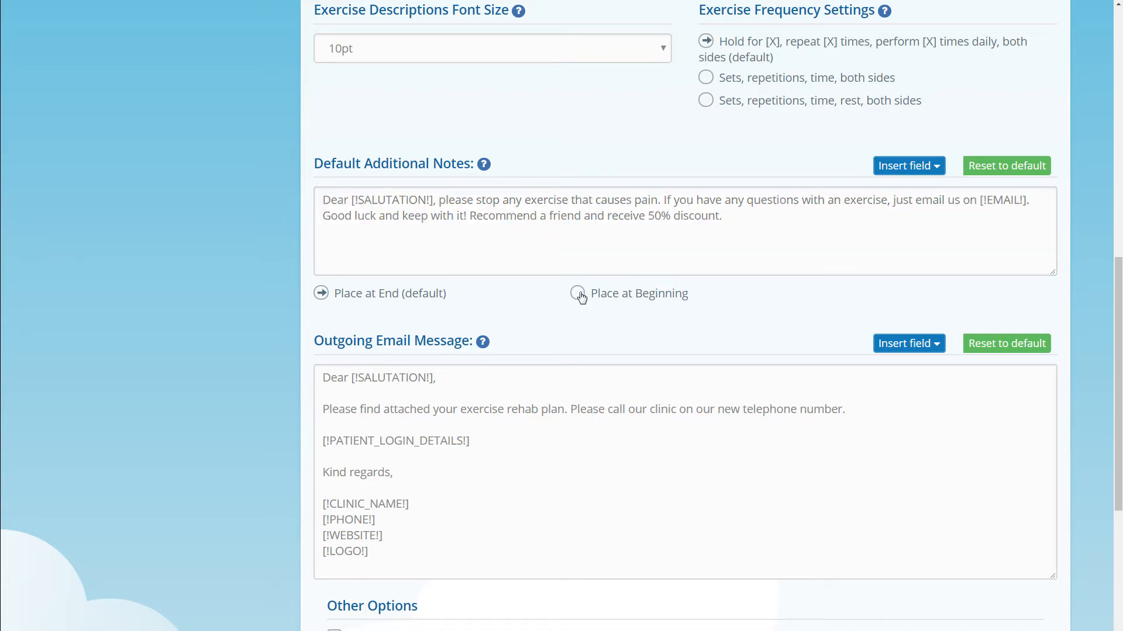
# Move the additional notes back to the end and go through the email message's merge fields.
pyautogui.click(323, 294)
pyautogui.scroll(-3, 325, 297)
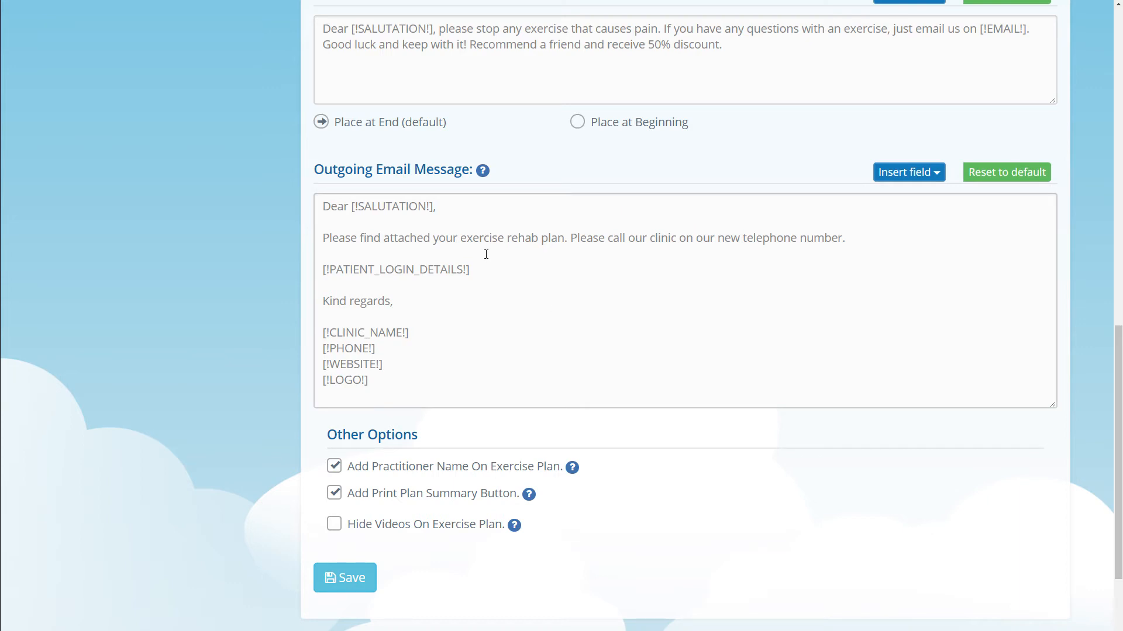
pyautogui.doubleClick(408, 211)
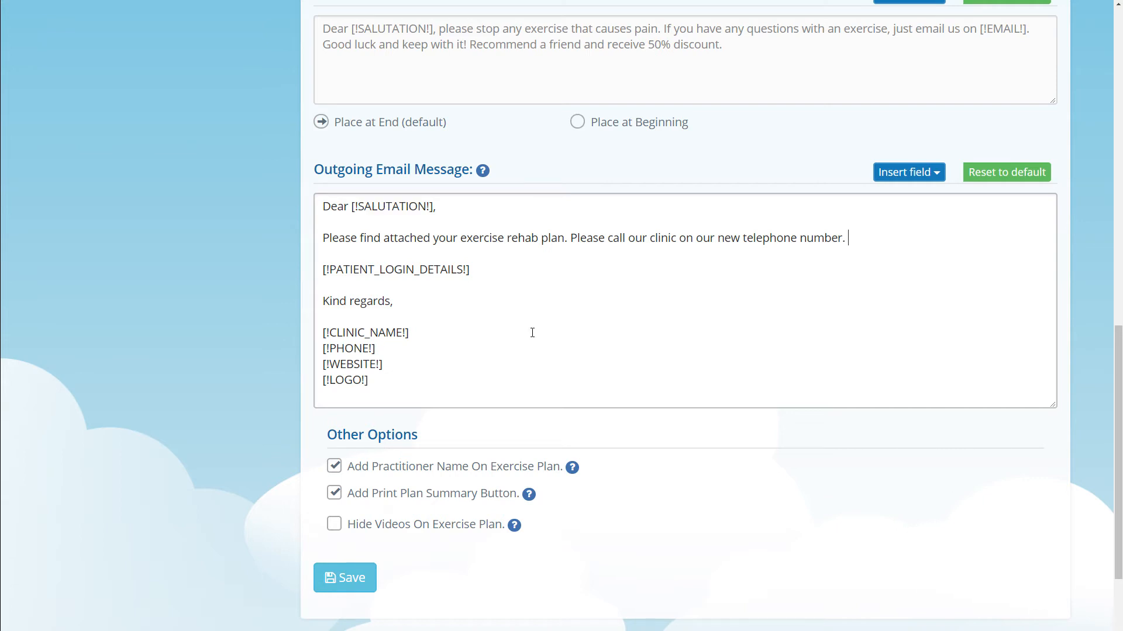
pyautogui.doubleClick(403, 269)
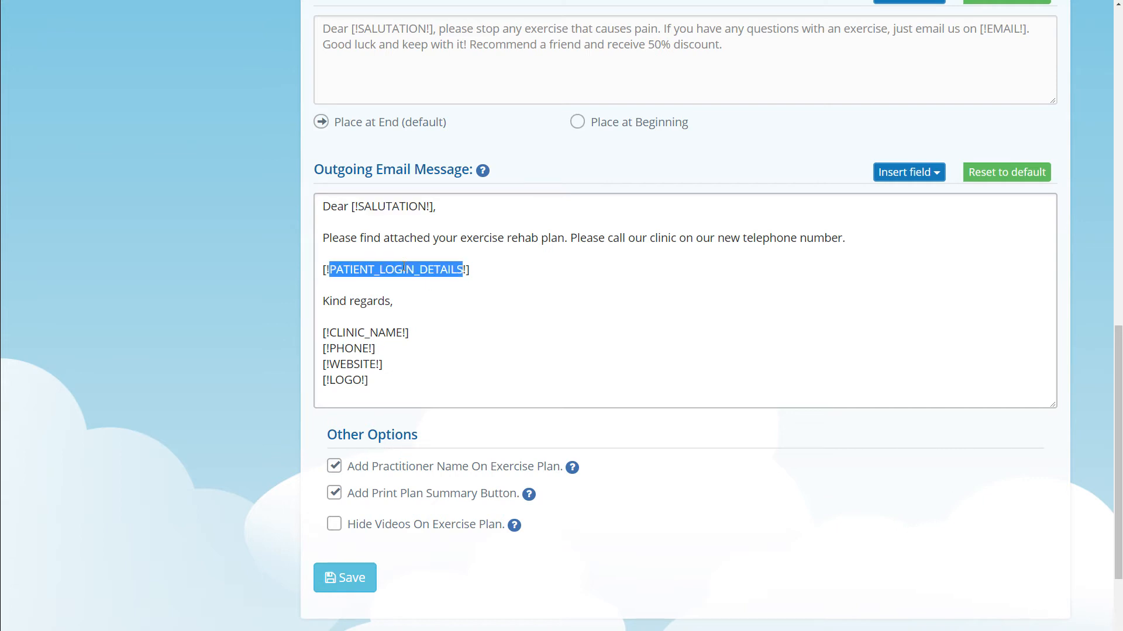
pyautogui.doubleClick(382, 333)
pyautogui.doubleClick(356, 348)
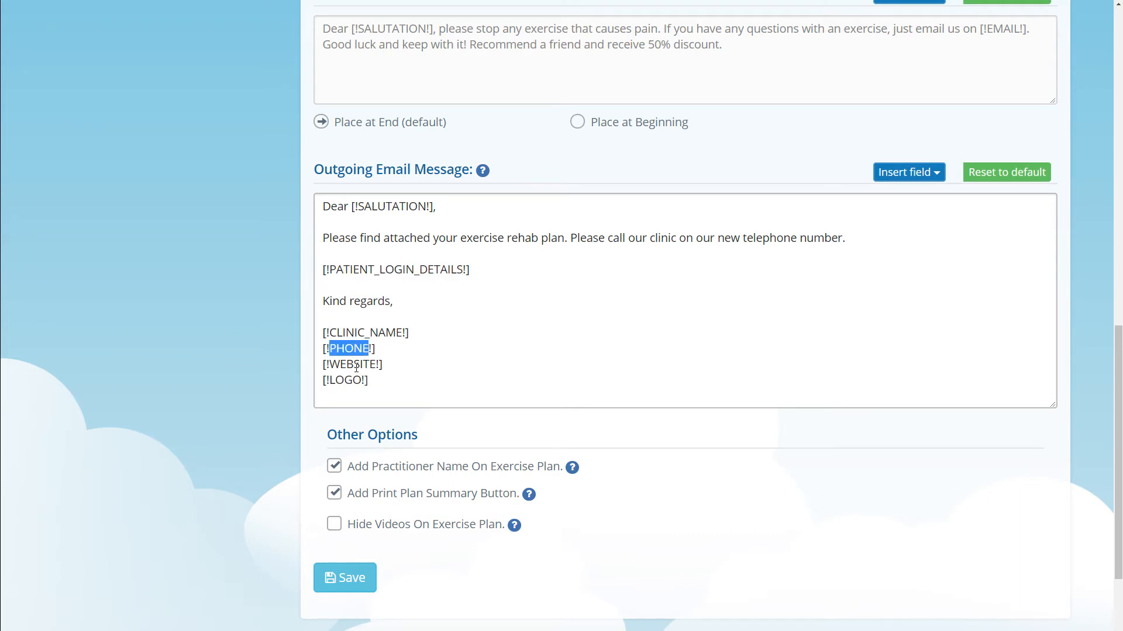
pyautogui.doubleClick(356, 364)
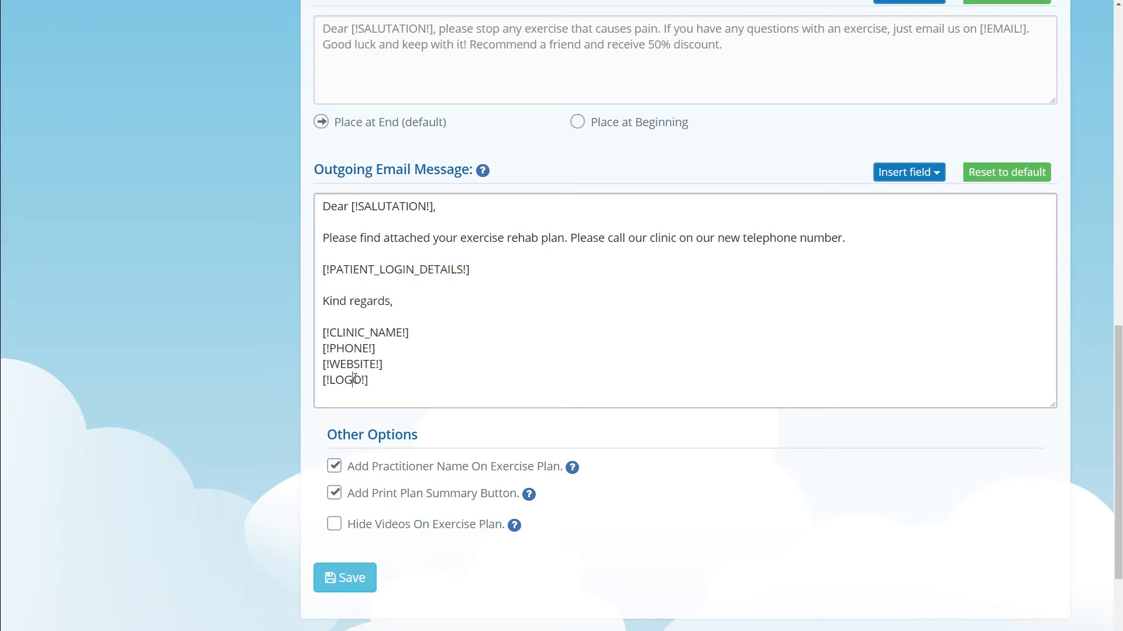
pyautogui.doubleClick(350, 380)
# Insert the [!CLINIC_ADDRESS!] field after the phone line, then delete it again.
pyautogui.click(519, 352)
pyautogui.click(936, 175)
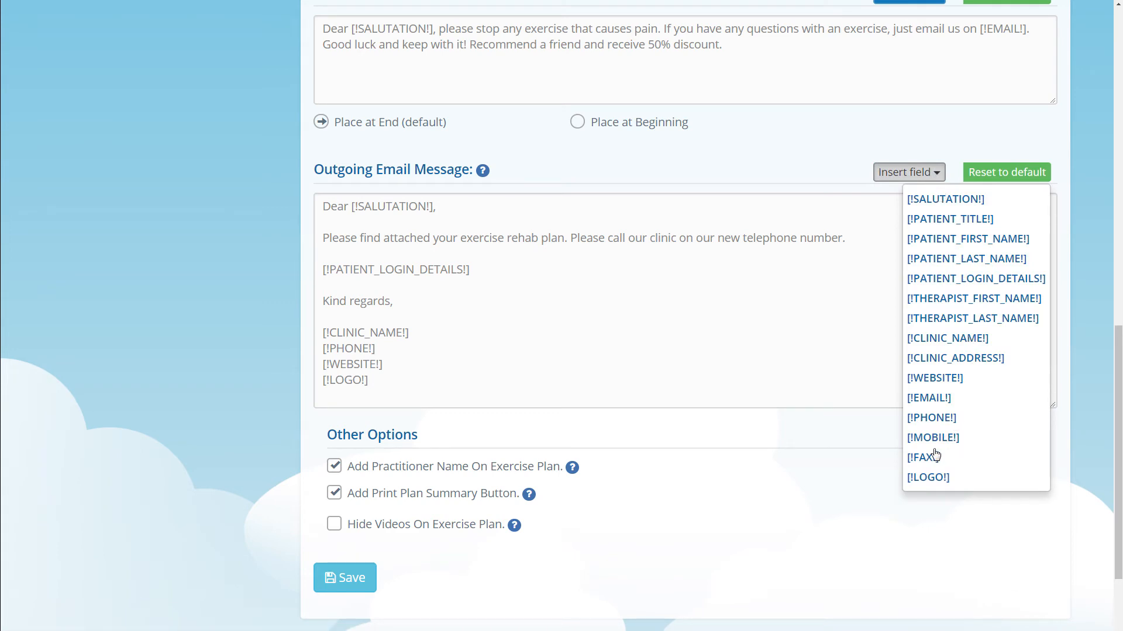
pyautogui.click(965, 364)
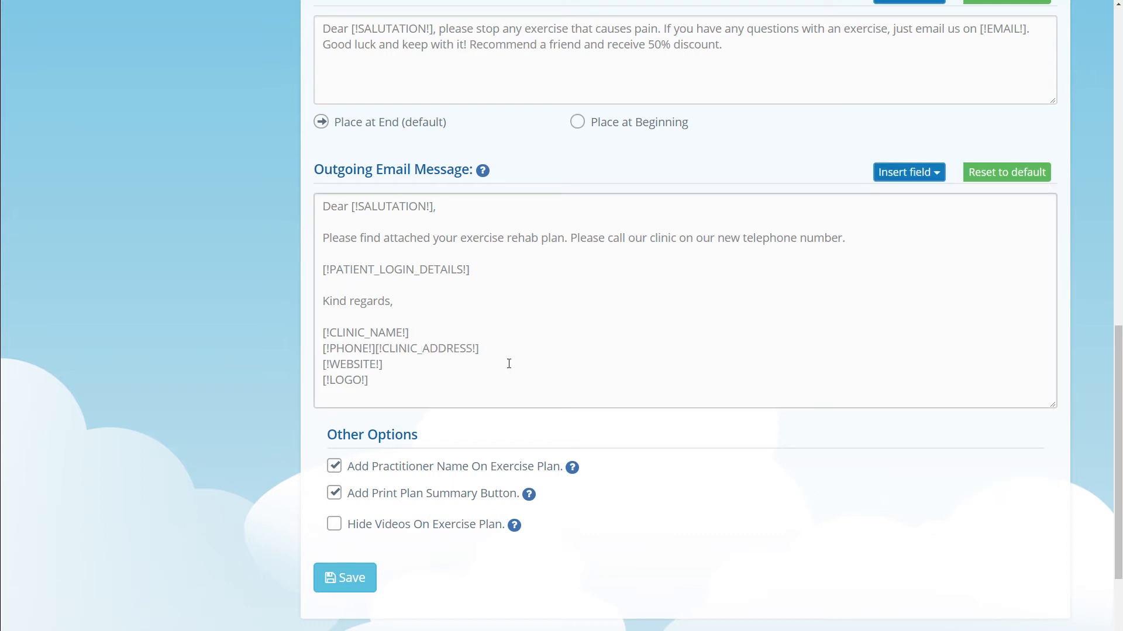
pyautogui.click(379, 349)
pyautogui.moveTo(379, 348); pyautogui.dragTo(489, 350)
pyautogui.press('BackSpace')
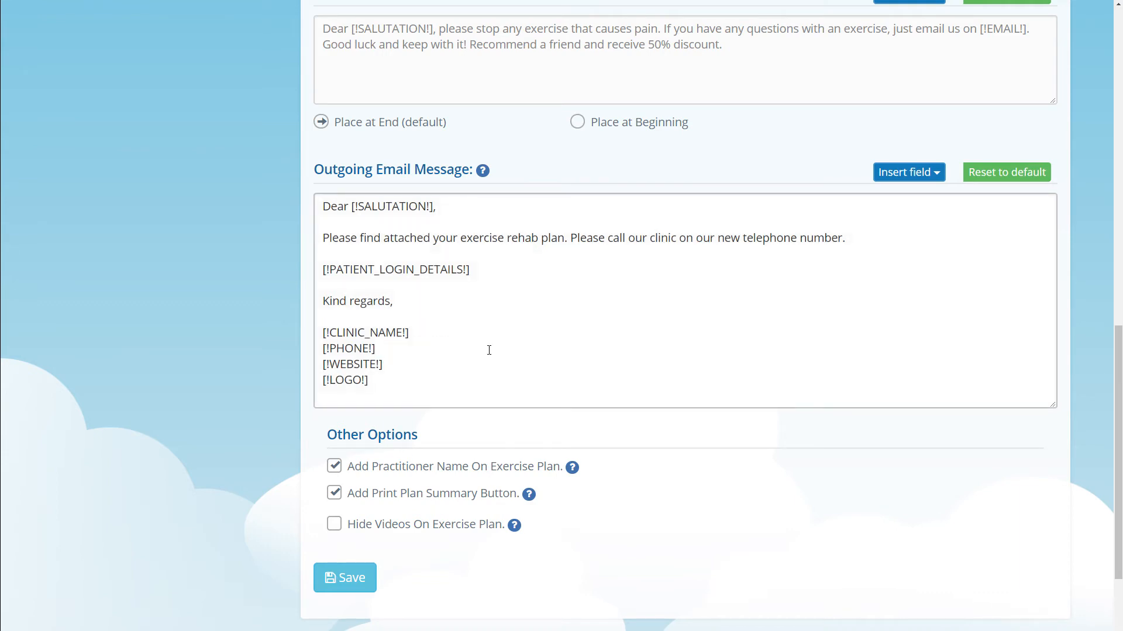
pyautogui.scroll(-3, 434, 366)
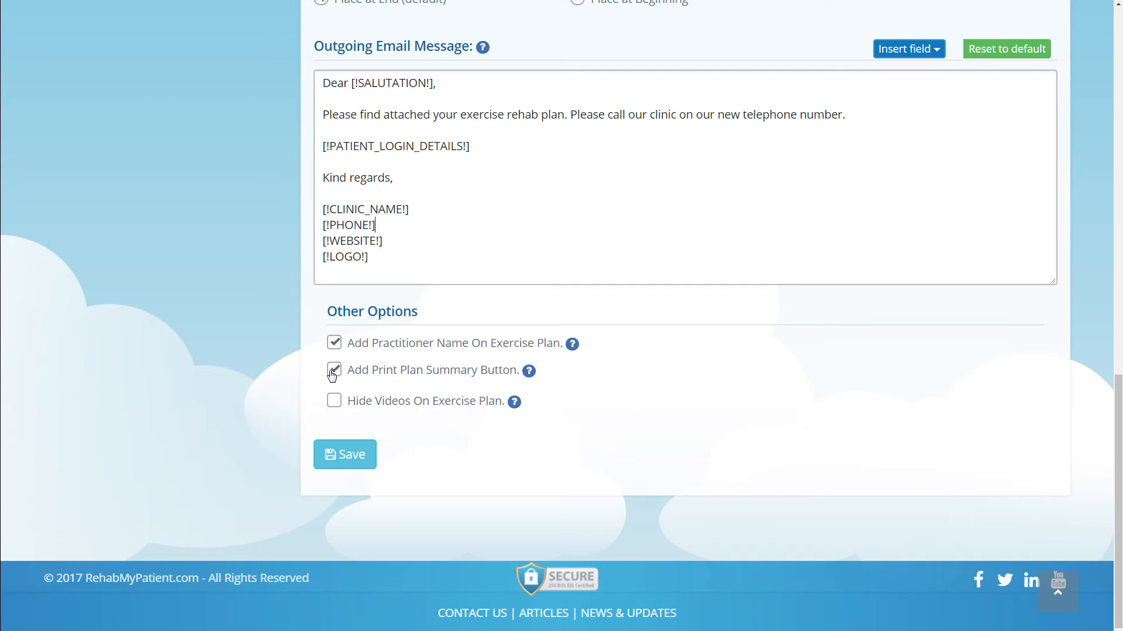
# Save the Personalise Your Letterhead page with the logo, notes and email message changes.
pyautogui.click(349, 451)
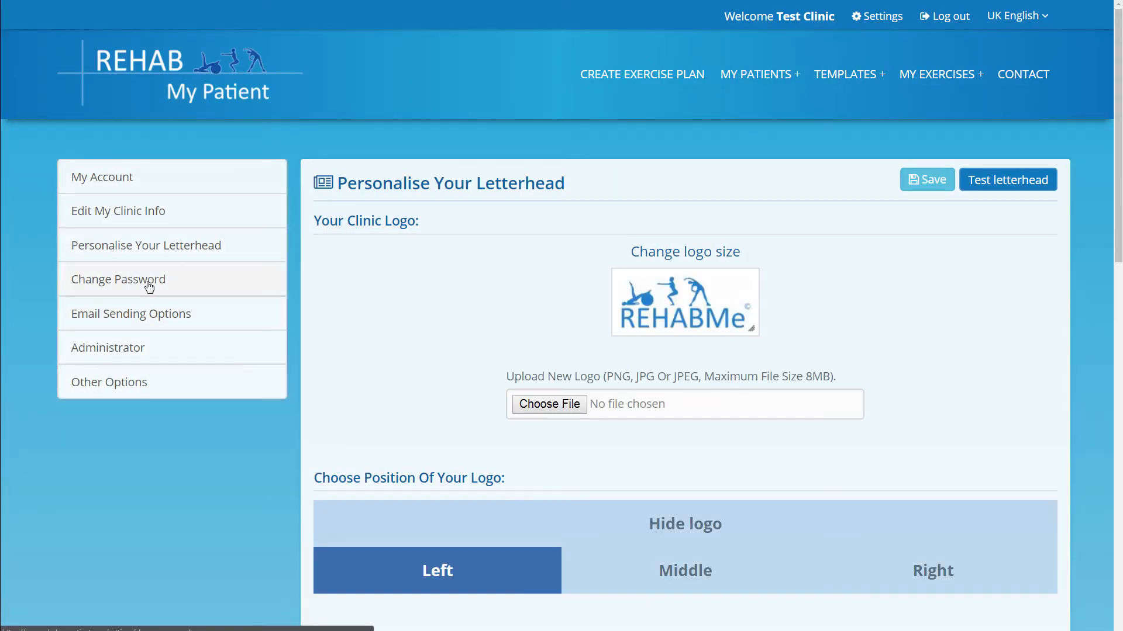
# Open Email Sending Options, choose Your SMTP settings, and select the Outgoing Server and Port fields.
pyautogui.click(198, 317)
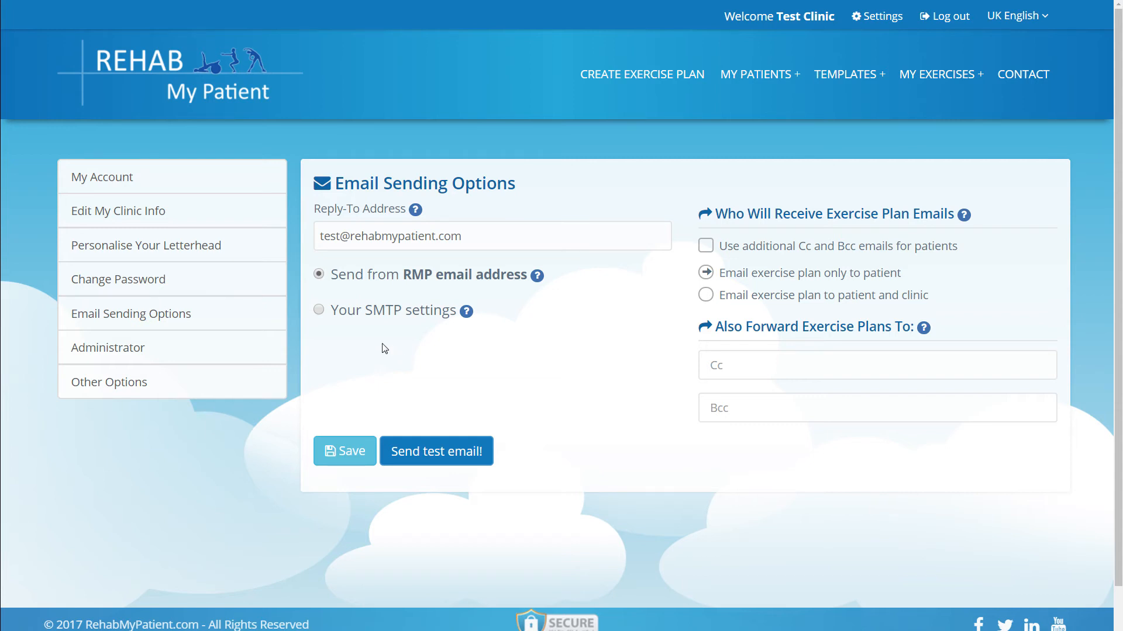
pyautogui.click(319, 310)
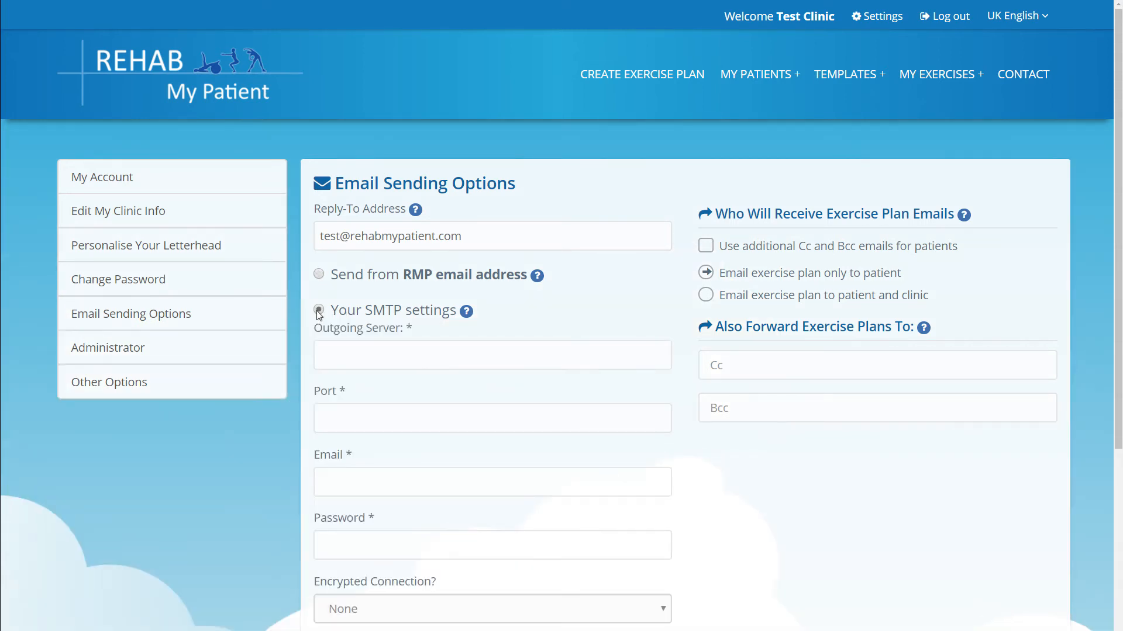
pyautogui.scroll(-2, 513, 309)
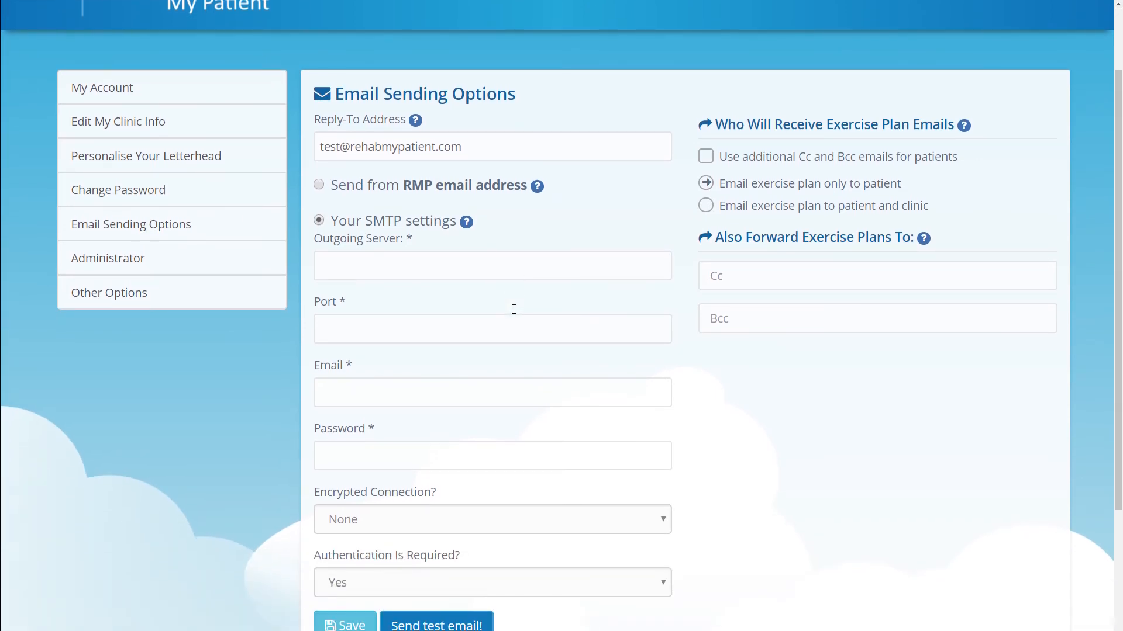
pyautogui.click(480, 272)
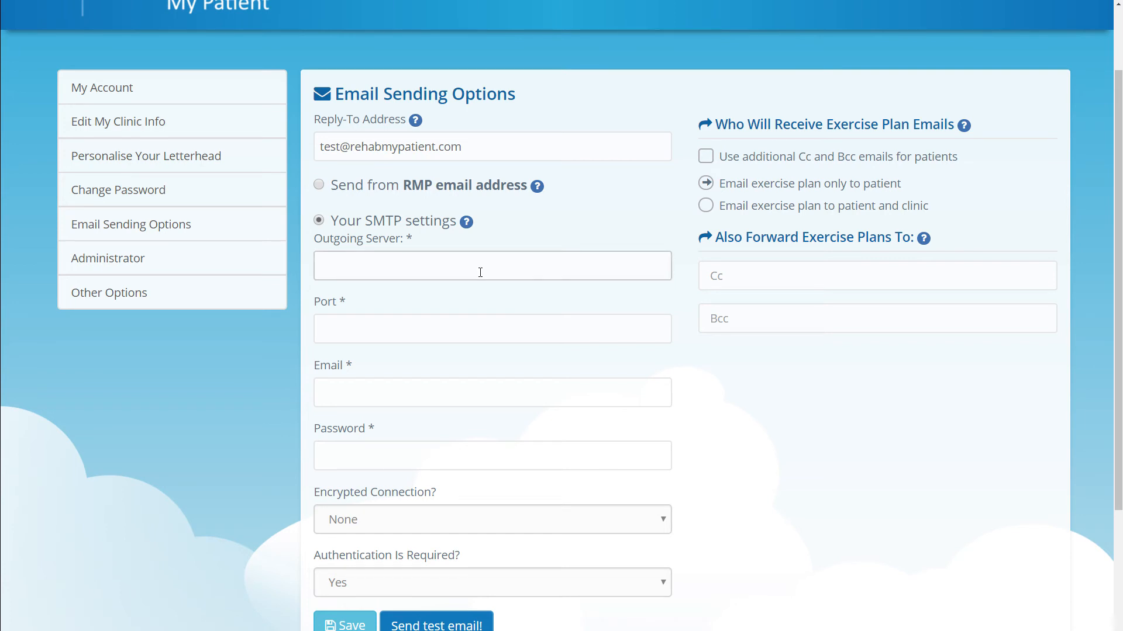
pyautogui.click(479, 327)
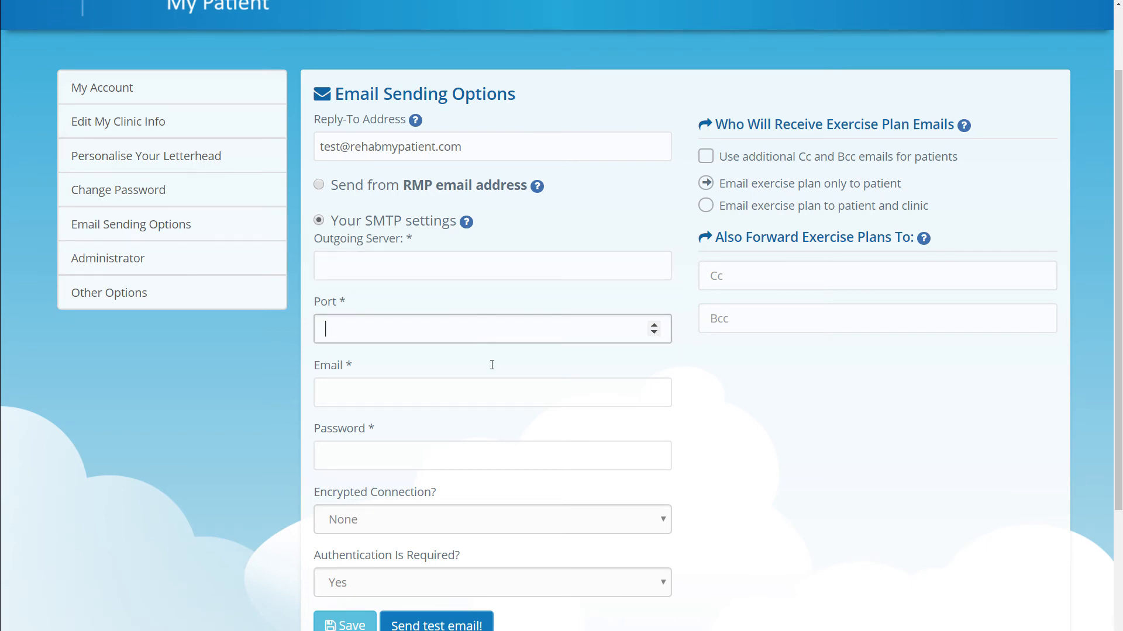
pyautogui.scroll(-1, 491, 365)
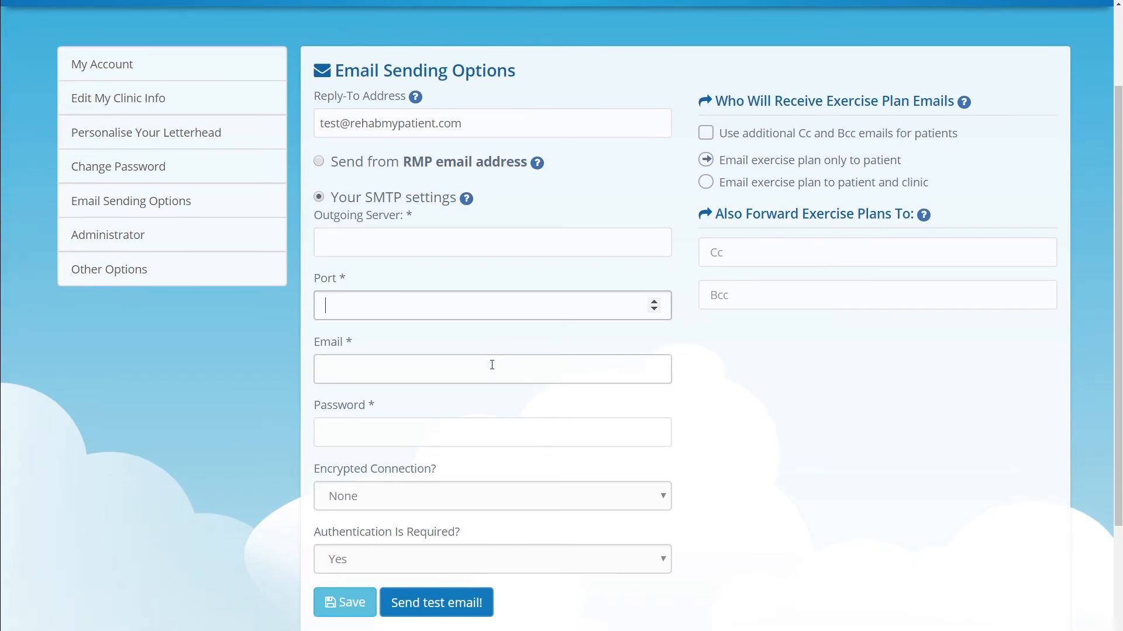
pyautogui.scroll(1, 492, 365)
pyautogui.scroll(1, 491, 365)
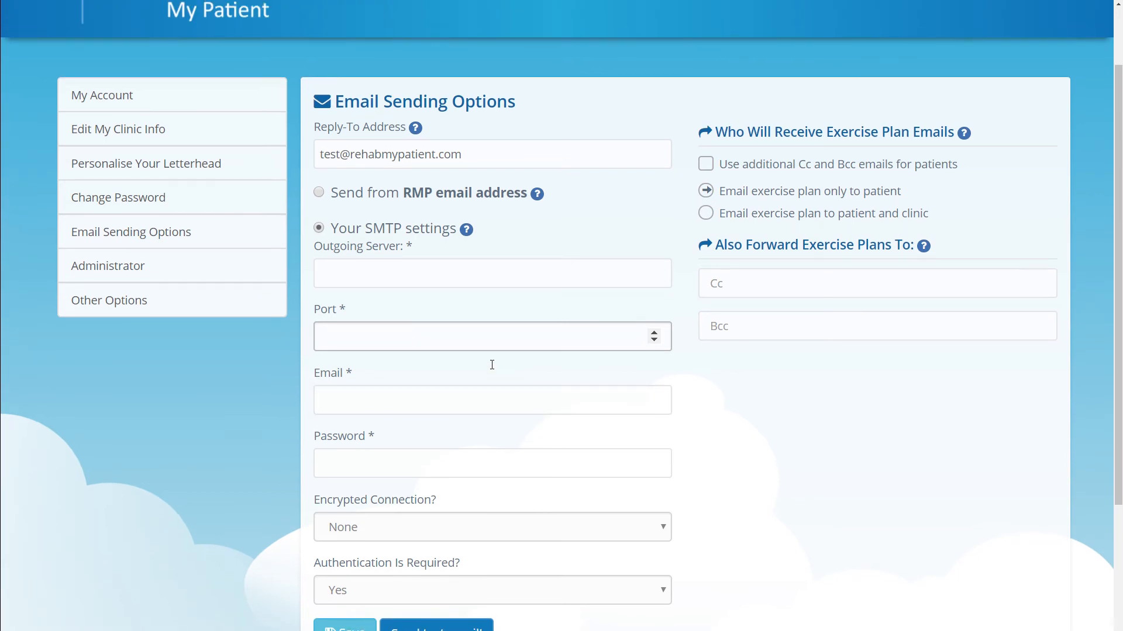
# Enable additional Cc/Bcc emails and email plans to patient and clinic, leaving the Cc and Bcc fields empty.
pyautogui.click(709, 169)
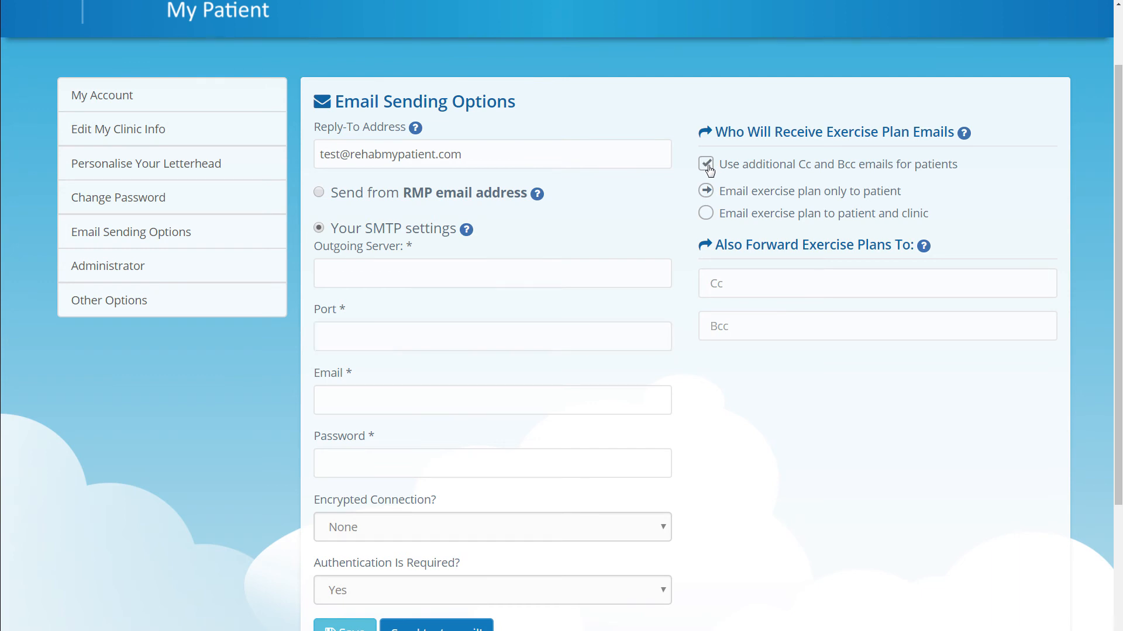
pyautogui.click(707, 214)
pyautogui.click(758, 286)
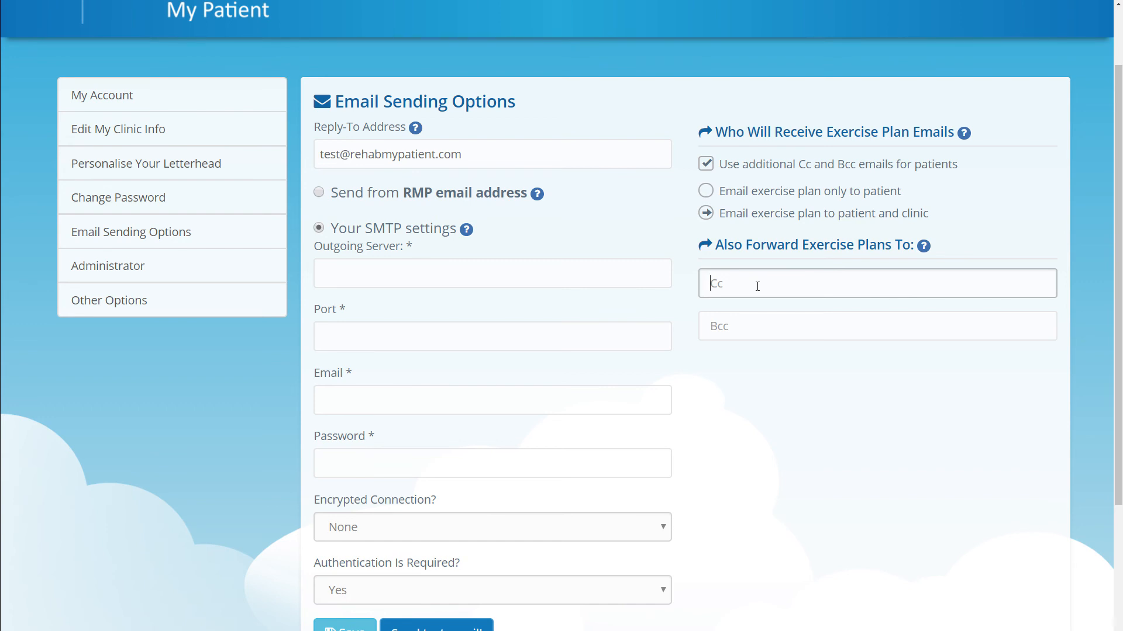
pyautogui.click(756, 322)
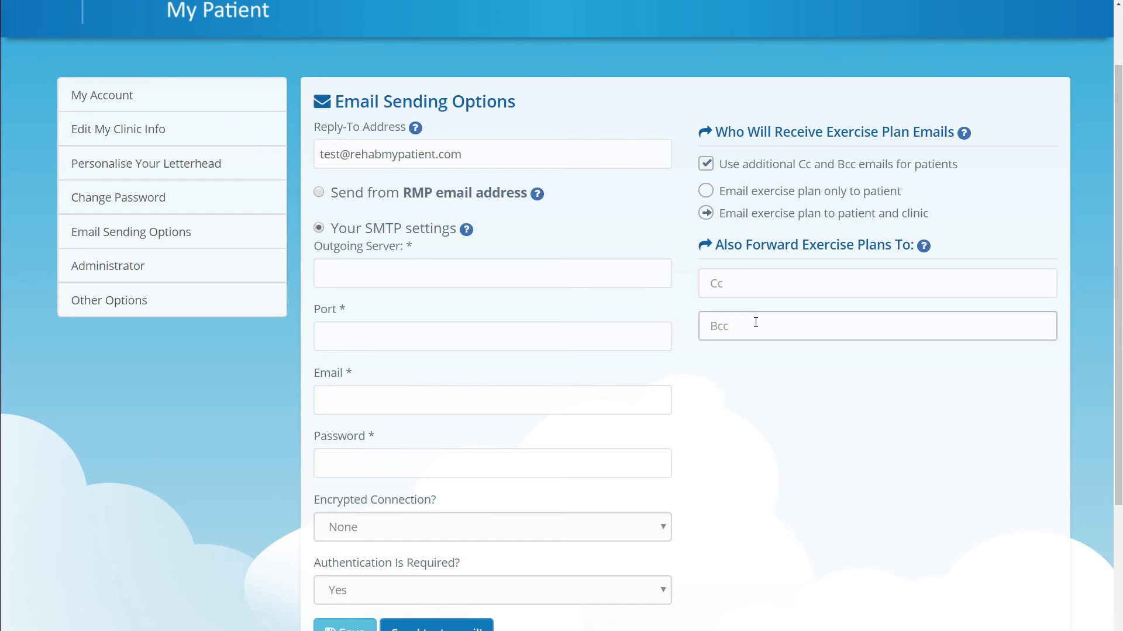
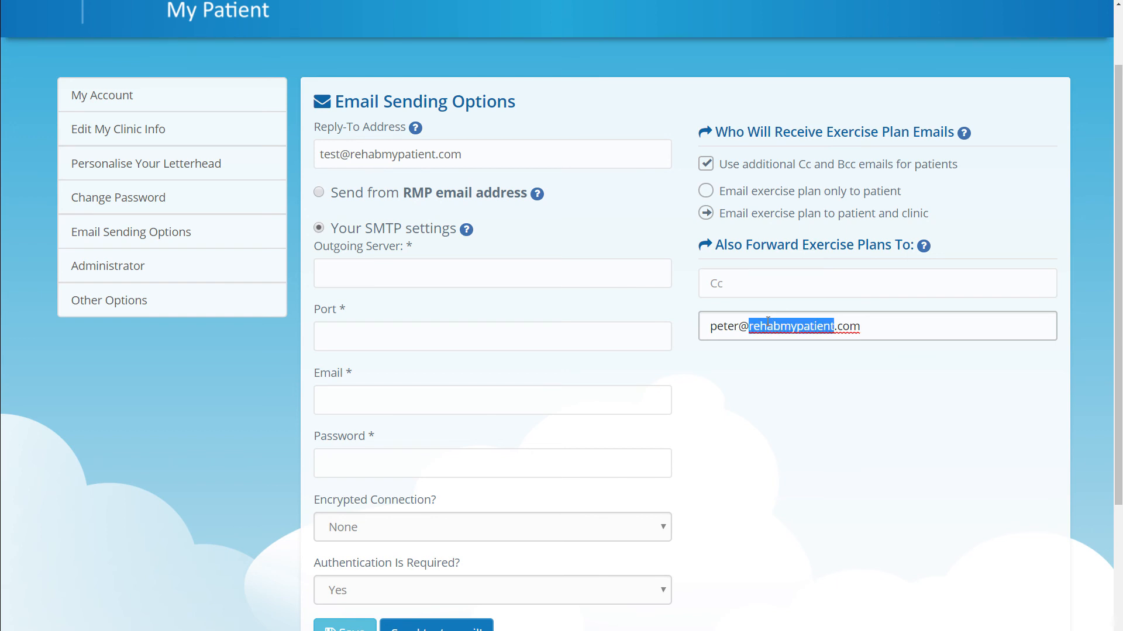
pyautogui.tripleClick(767, 321)
pyautogui.press('BackSpace')
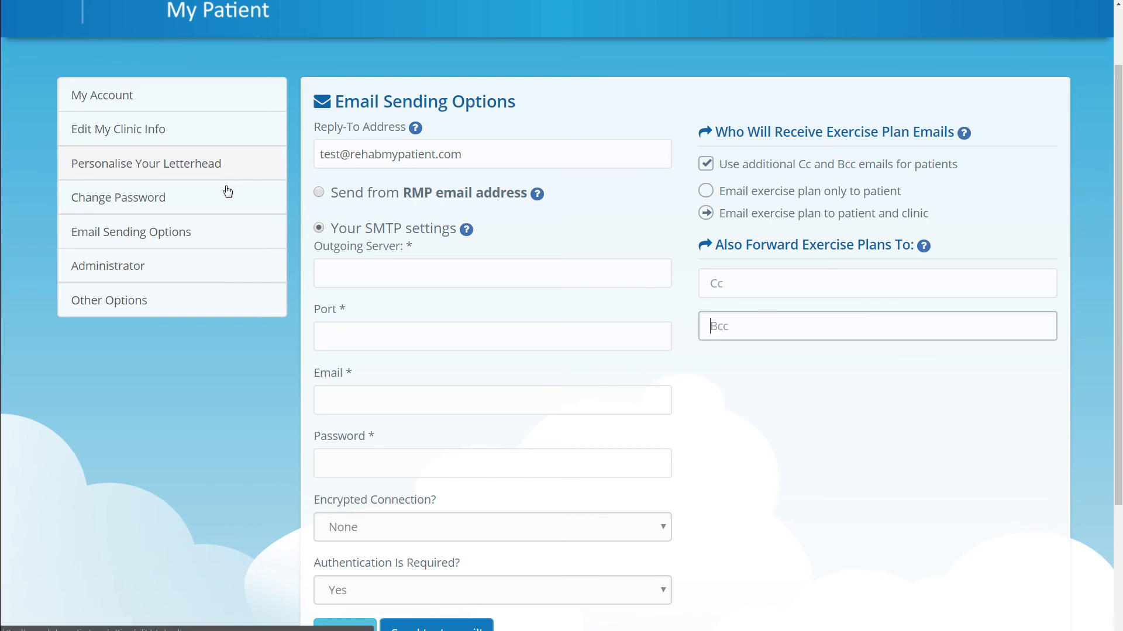
# View the Administrator password settings, then switch to the Other Options page.
pyautogui.click(207, 268)
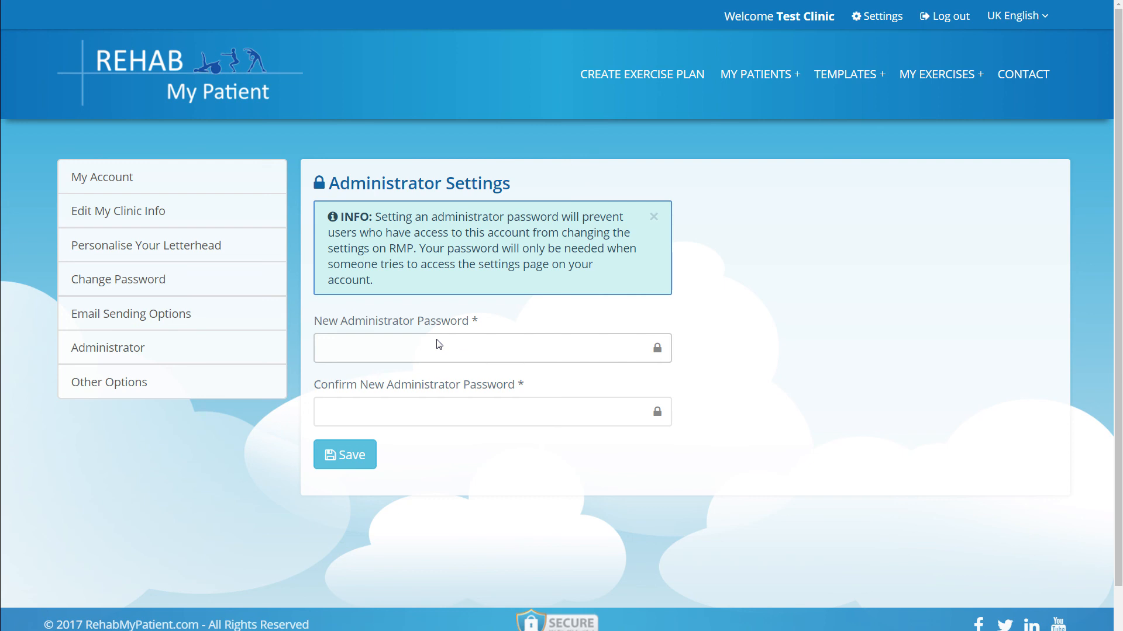
pyautogui.click(194, 391)
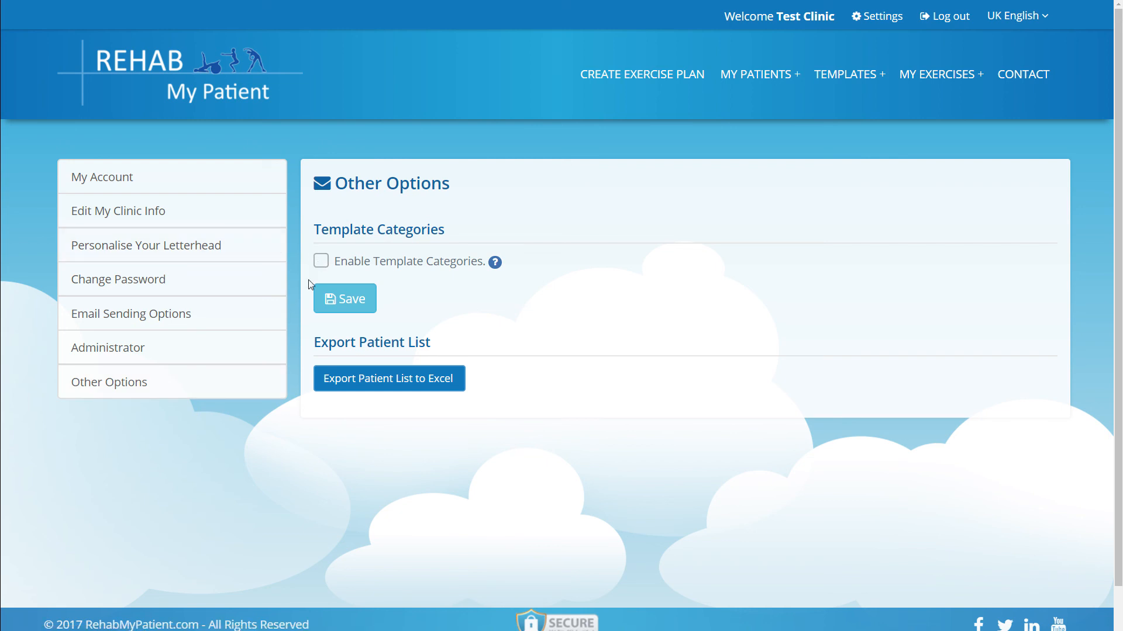
# Tick and save Enable Template Categories, check My Templates, then go back to the home page.
pyautogui.click(321, 262)
pyautogui.click(334, 286)
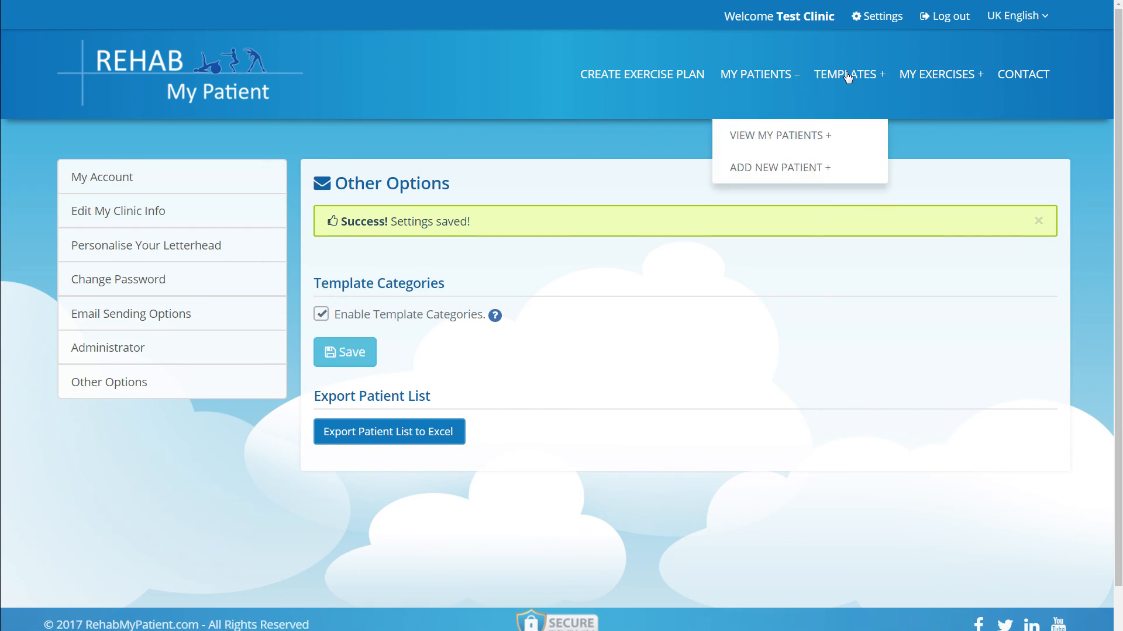
pyautogui.moveTo(847, 78)
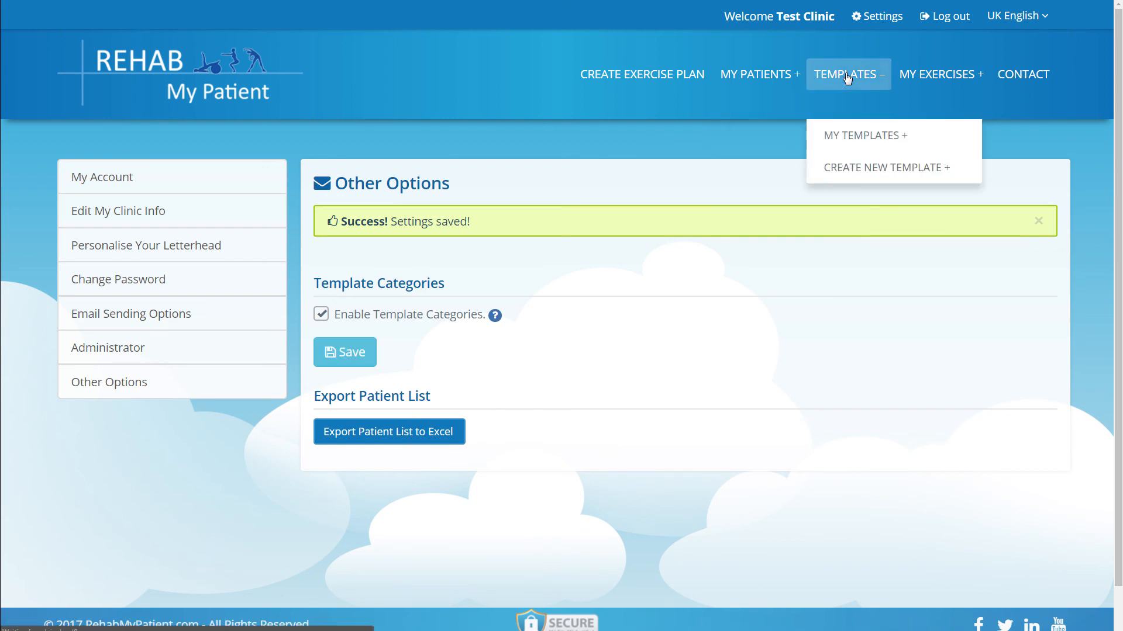
pyautogui.click(847, 78)
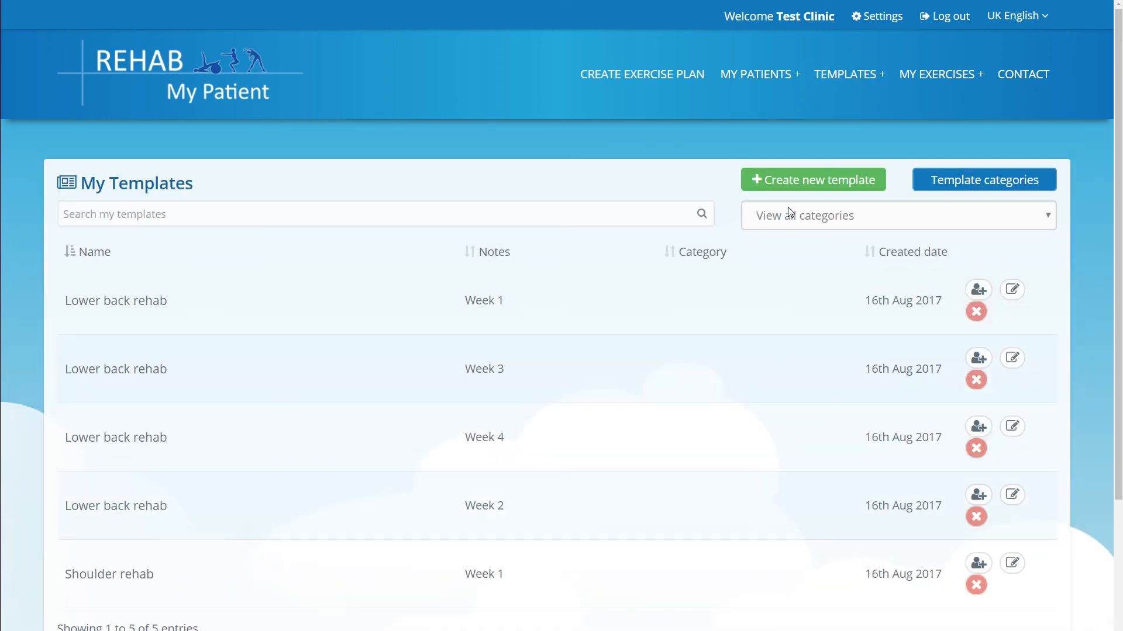
pyautogui.click(941, 180)
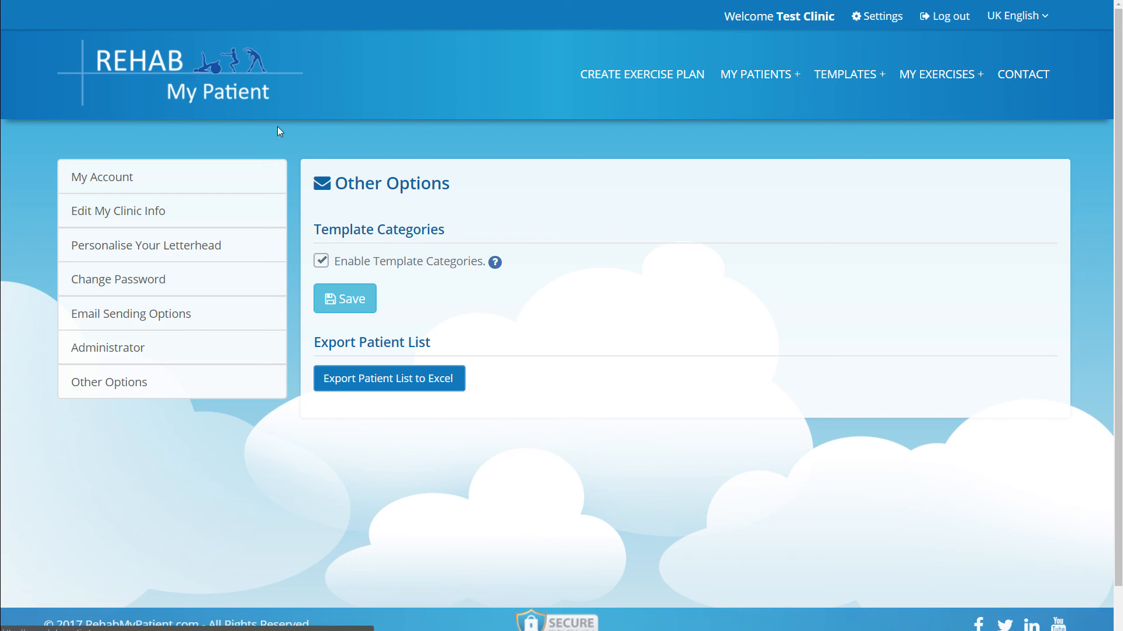
pyautogui.click(311, 128)
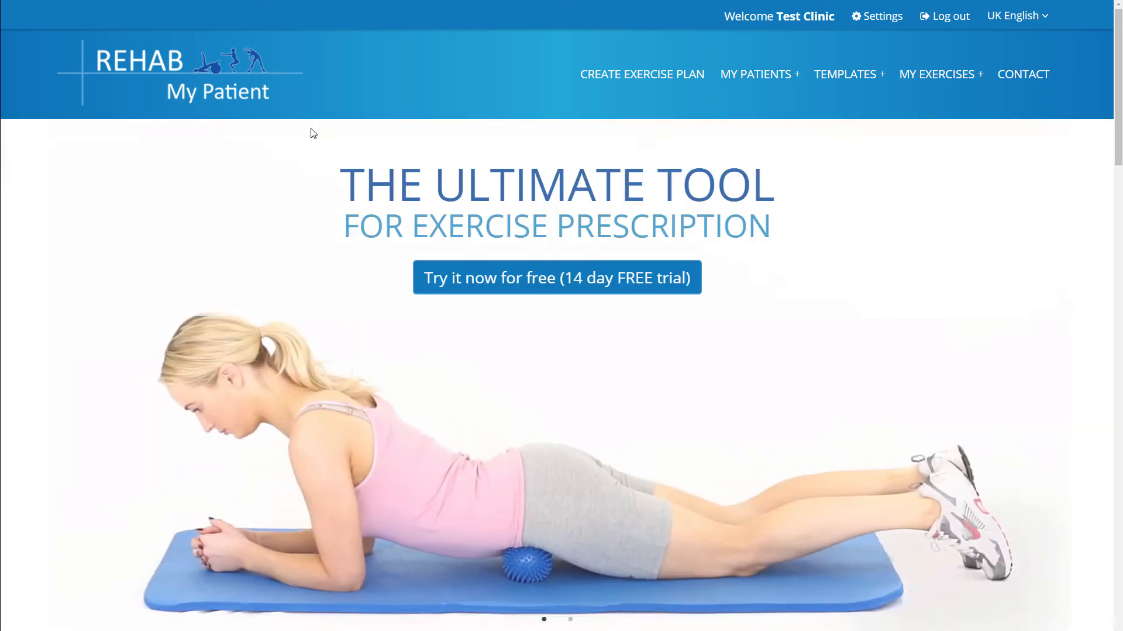